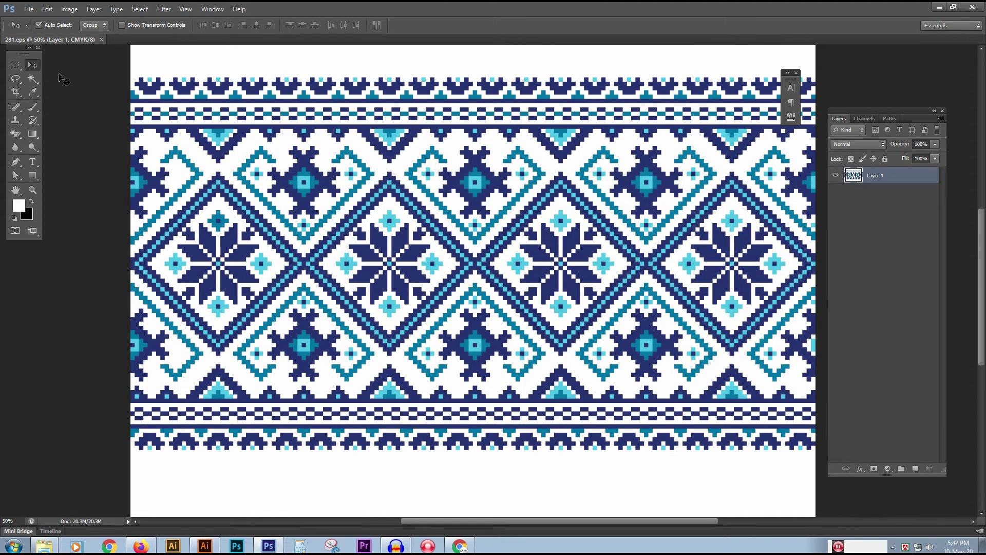
Convert the pattern image to RGB Color mode
click(68, 9)
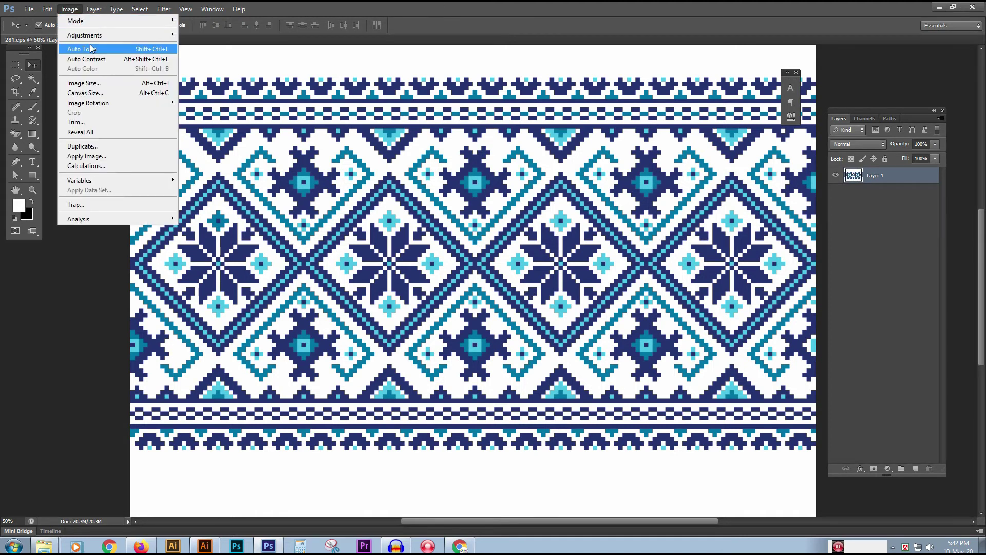
mouse_move(94, 25)
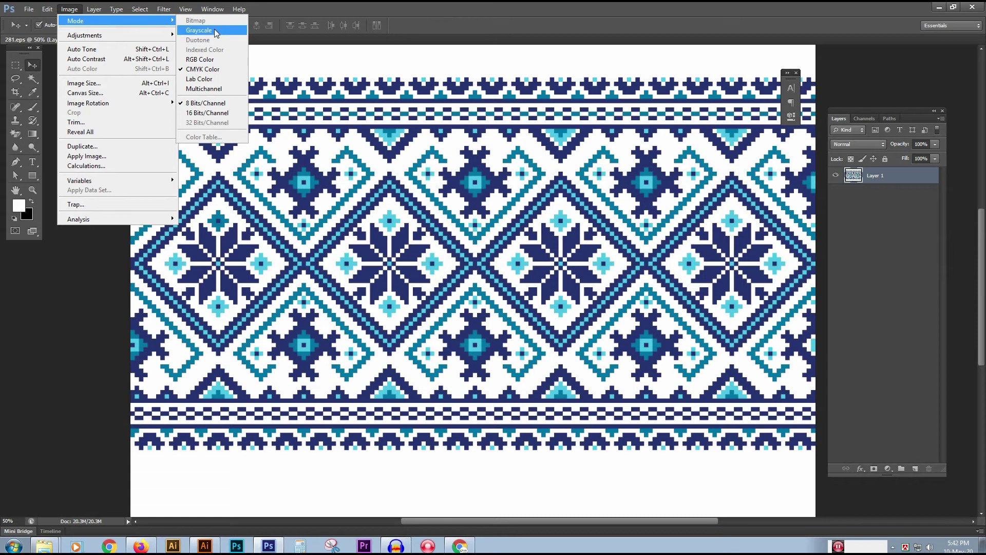
click(360, 113)
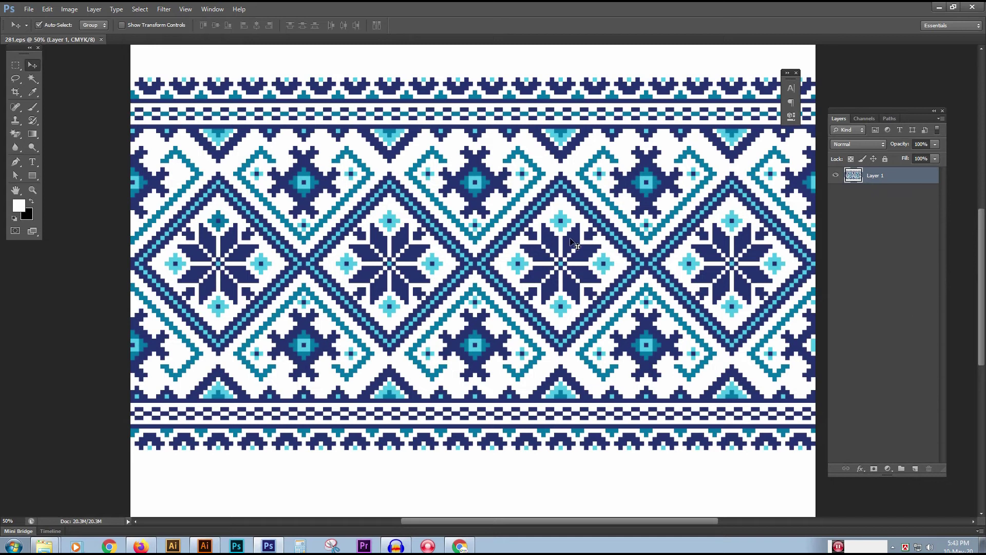
click(69, 9)
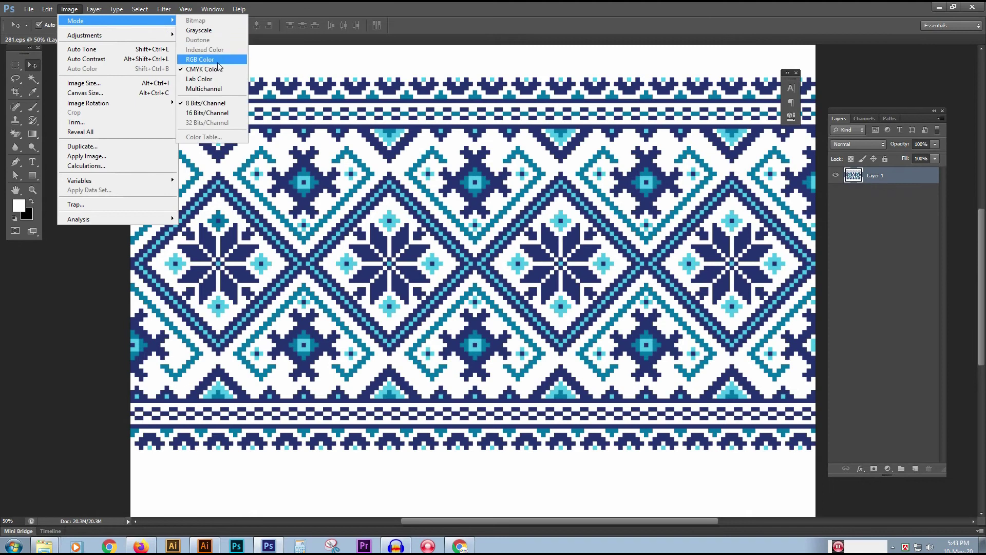
click(200, 59)
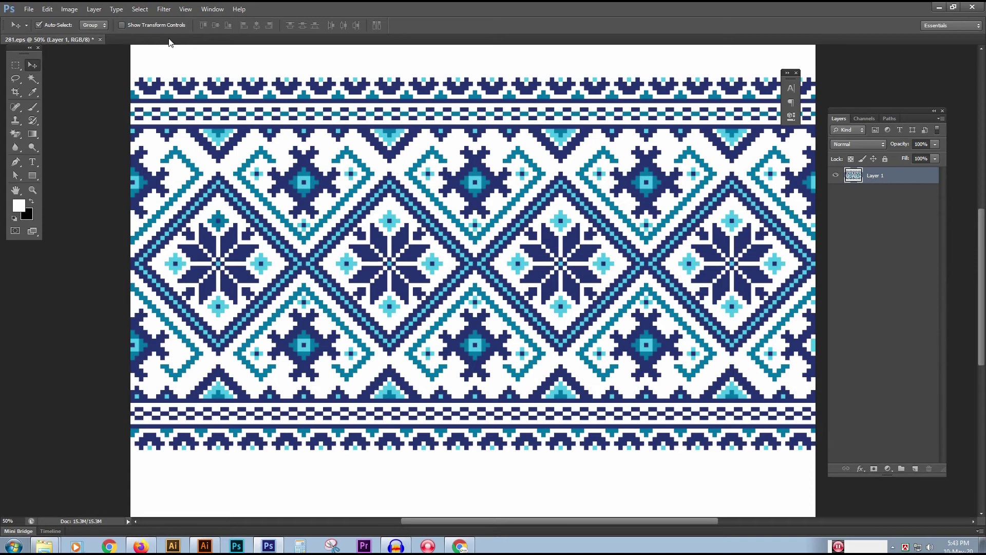
click(69, 9)
mouse_move(95, 24)
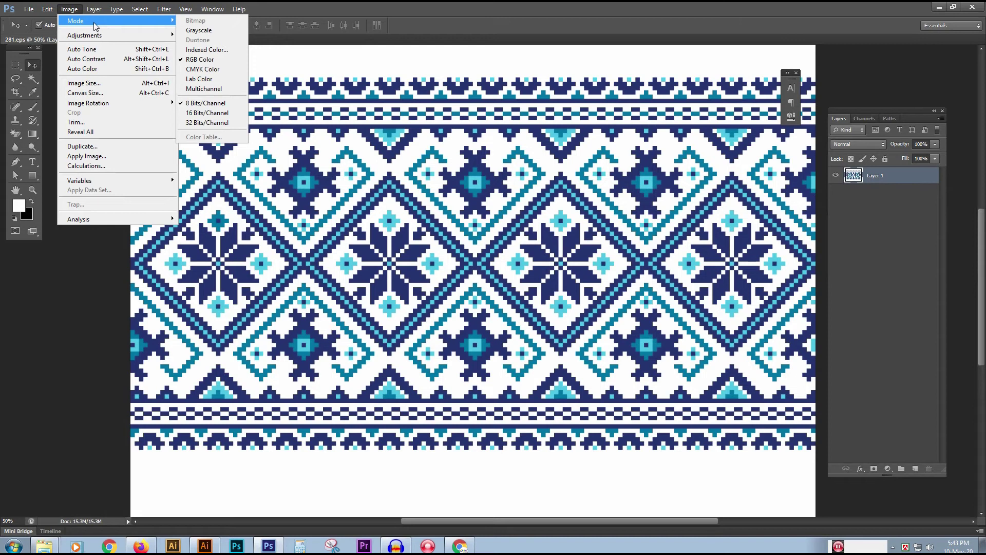
click(214, 61)
click(511, 205)
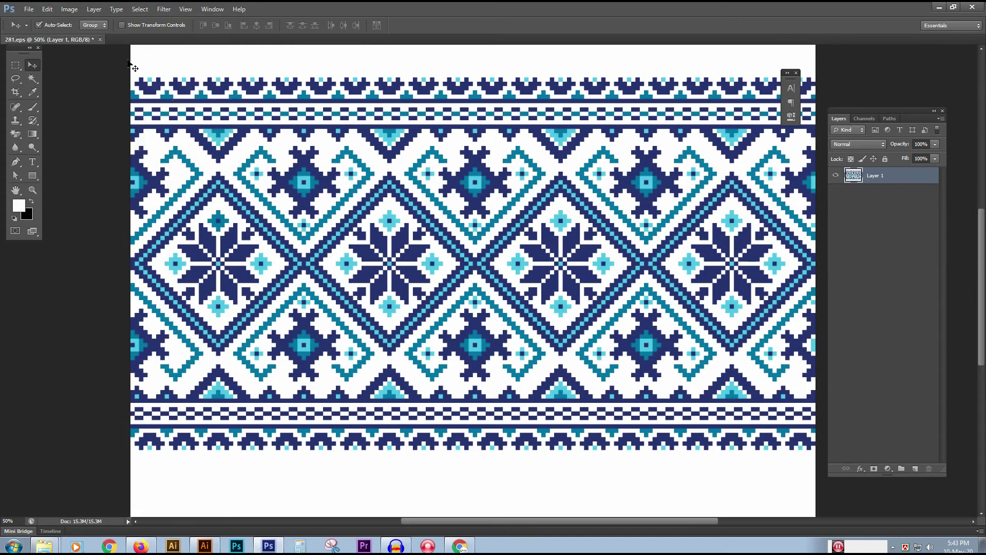
Start an Indexed Color conversion and choose the Custom palette to edit its color table
click(69, 10)
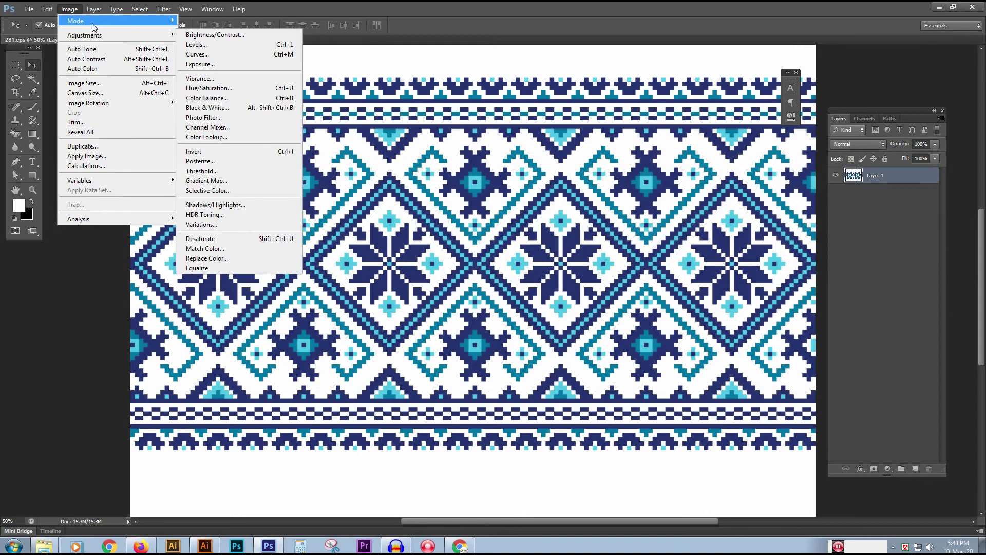
click(222, 53)
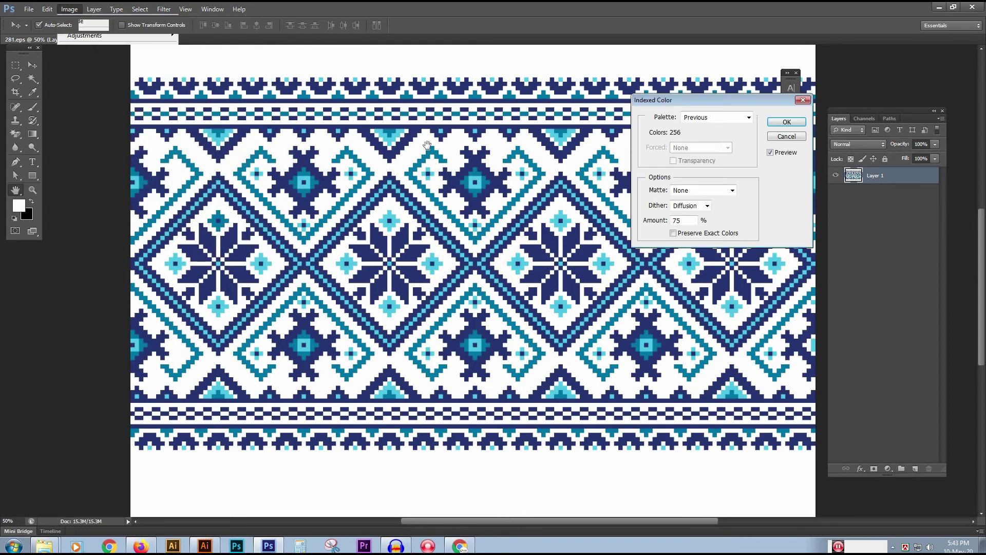
click(779, 154)
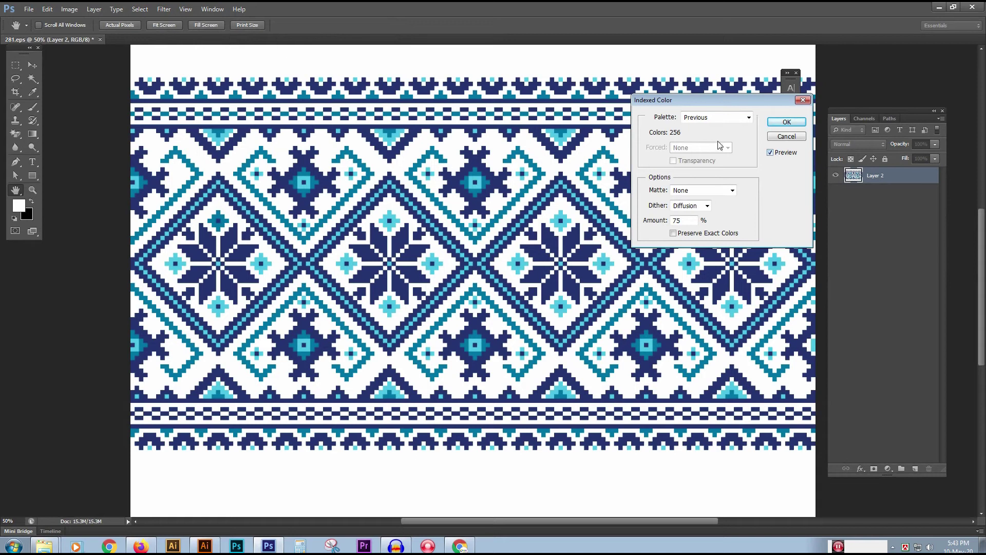
click(772, 154)
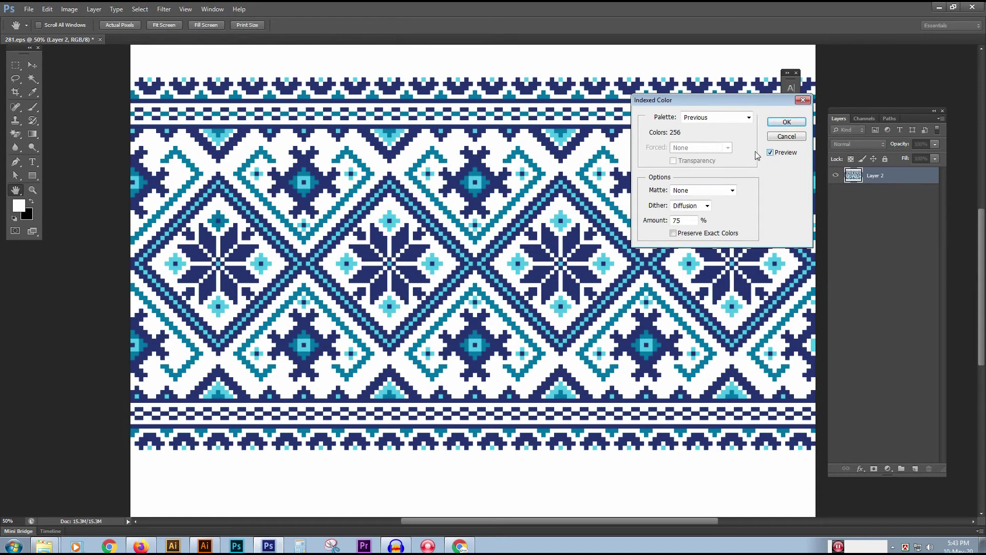
click(708, 122)
click(726, 128)
click(781, 155)
click(781, 155)
click(725, 120)
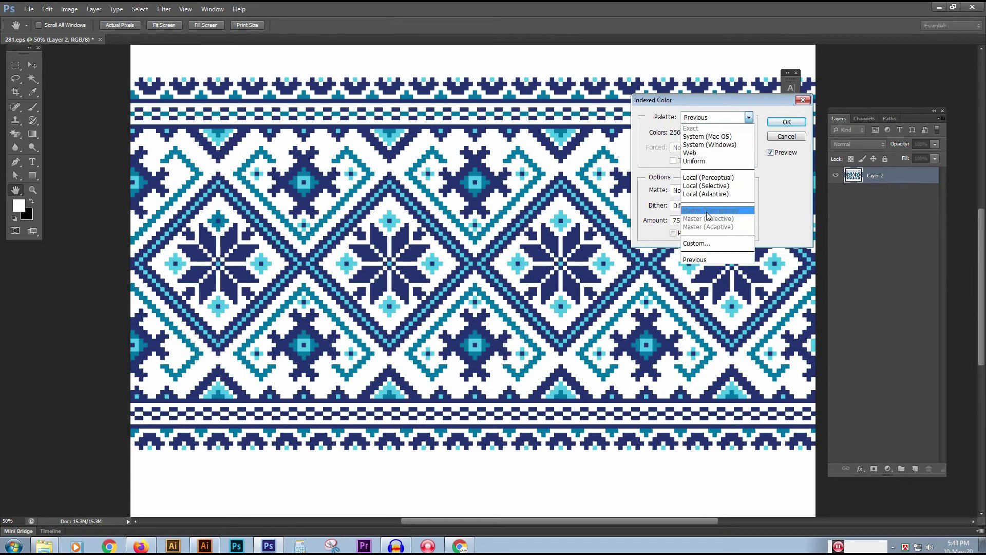
click(708, 245)
Change the teal color in the table to green 1e9318
click(640, 171)
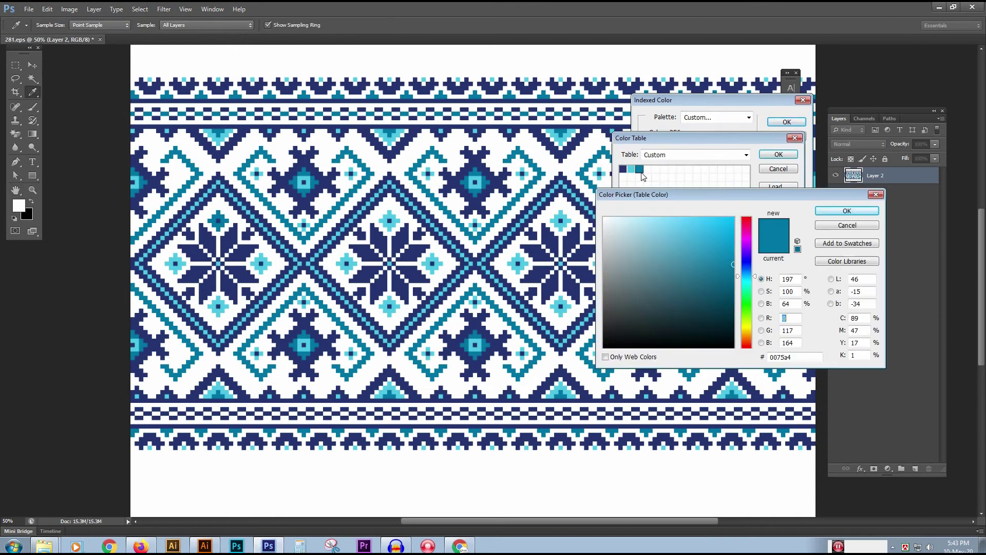
click(668, 237)
click(712, 272)
click(749, 305)
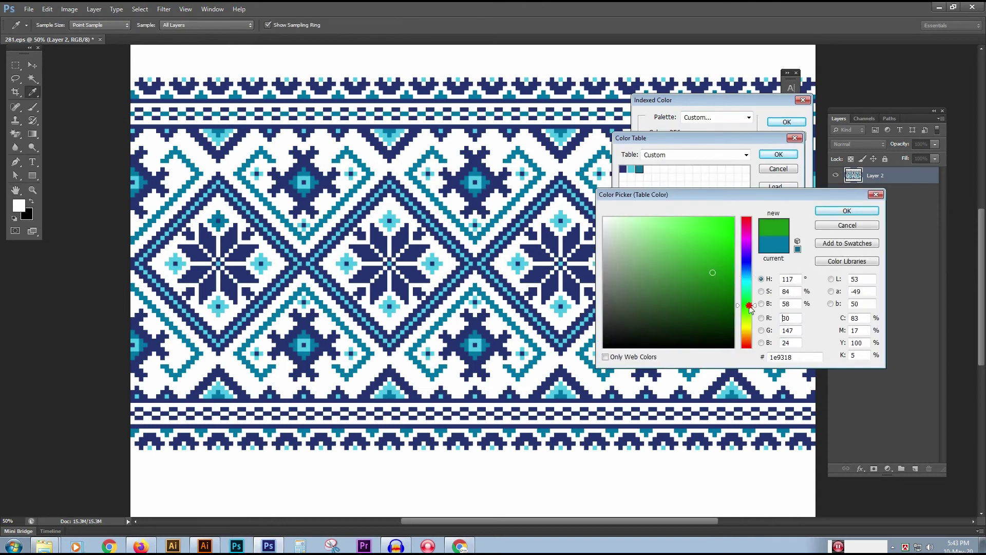
click(847, 211)
Change the light cyan color in the table to a brighter, more saturated cyan
click(632, 169)
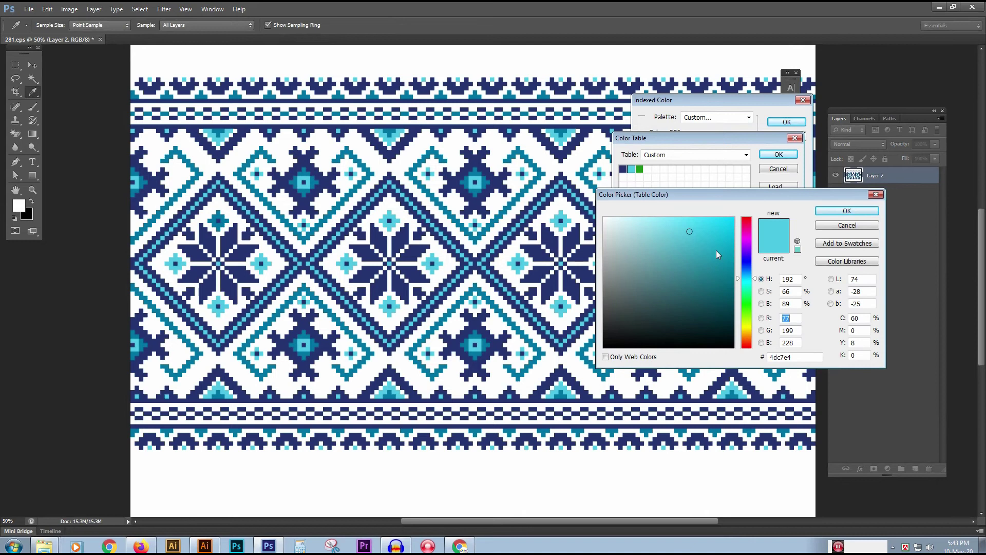
click(725, 218)
click(848, 211)
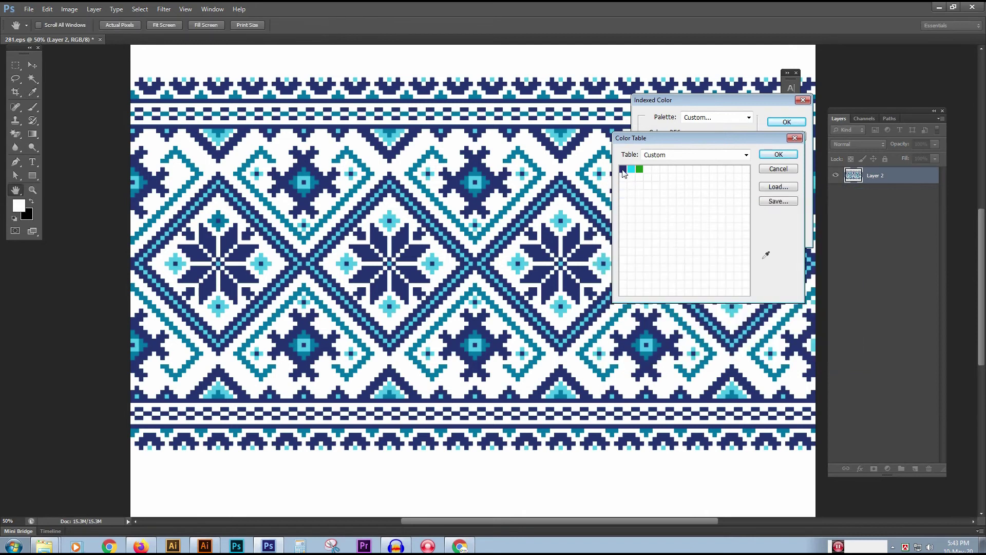
Change the navy color in the table to a brighter blue and accept the color table
click(623, 172)
click(718, 260)
click(847, 211)
click(779, 155)
Compare the pattern with and without the Indexed Color preview, and cancel the conversion
click(778, 153)
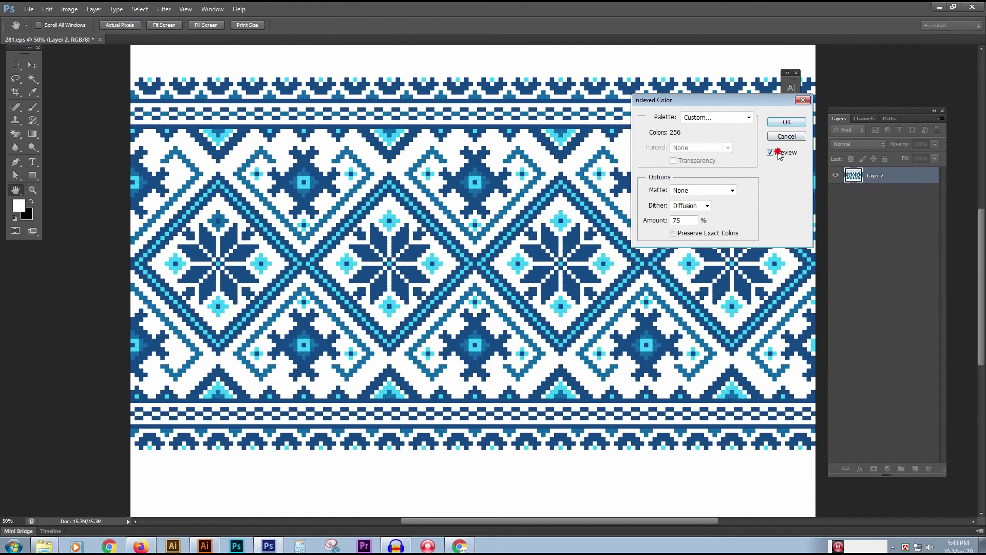
click(778, 153)
click(778, 154)
click(779, 153)
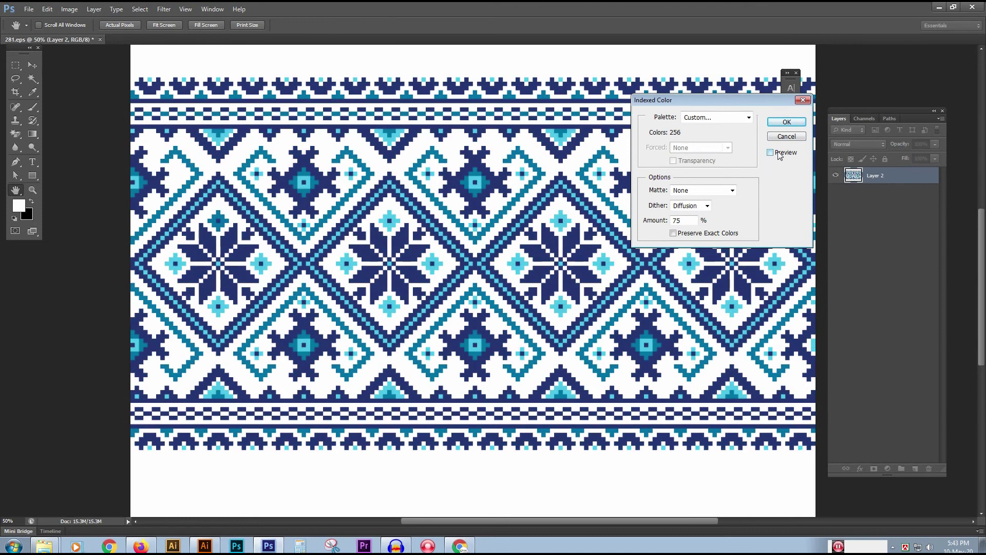
click(779, 154)
click(779, 155)
click(780, 156)
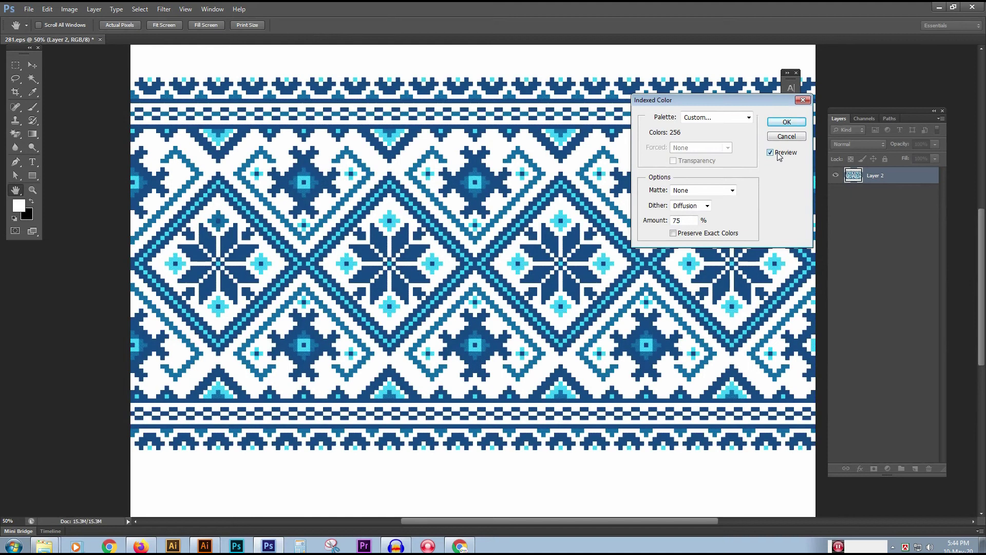
click(780, 156)
click(779, 156)
click(780, 156)
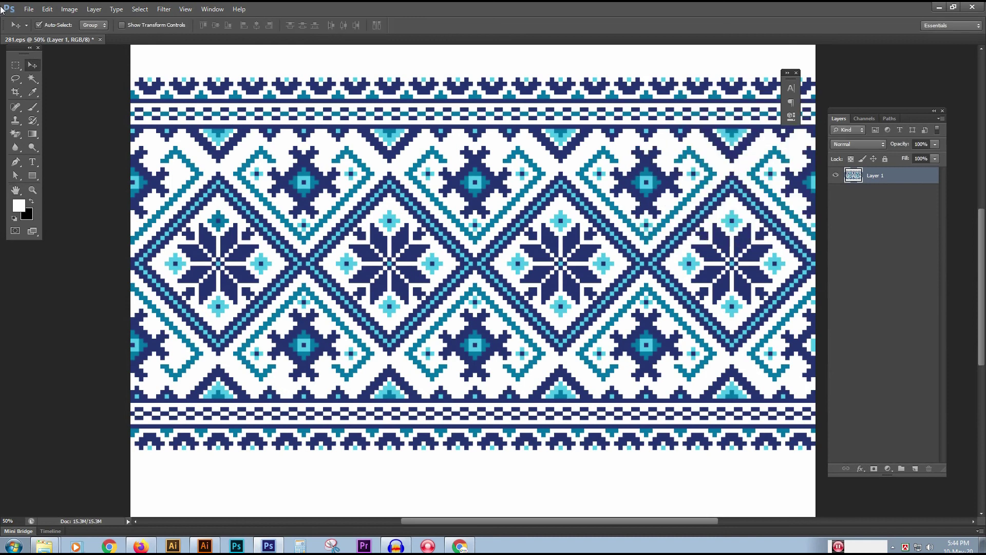
Start converting the image to Indexed Color with a Custom palette
click(69, 9)
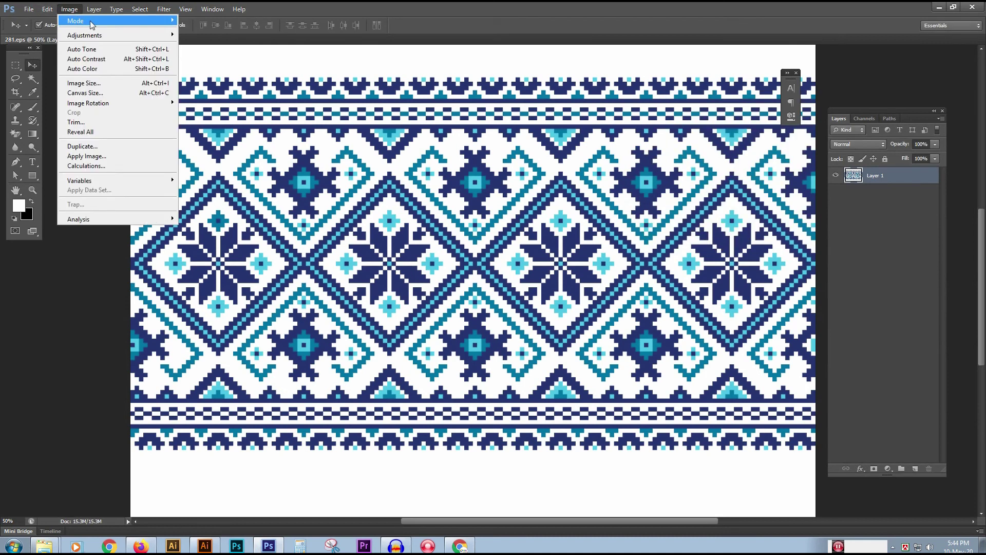
mouse_move(91, 23)
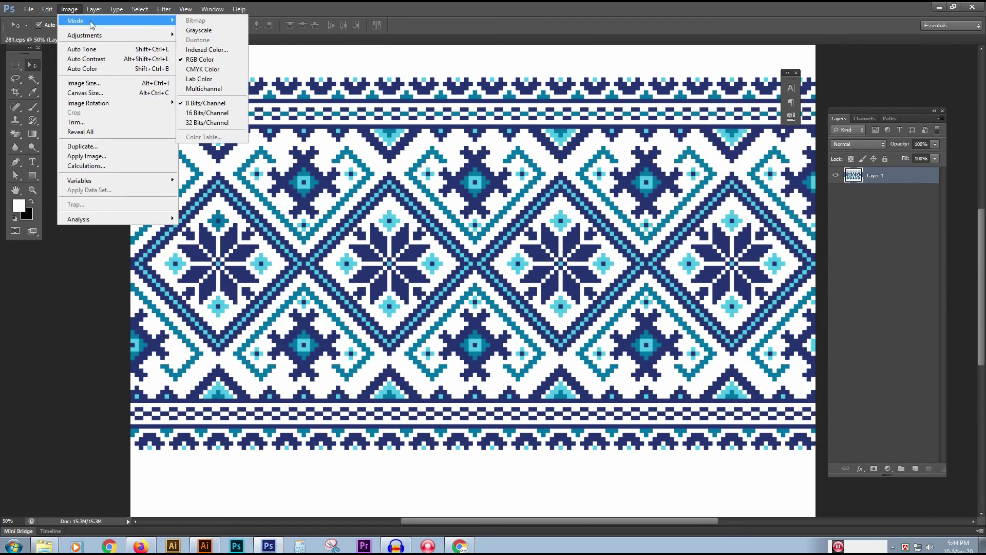
click(207, 49)
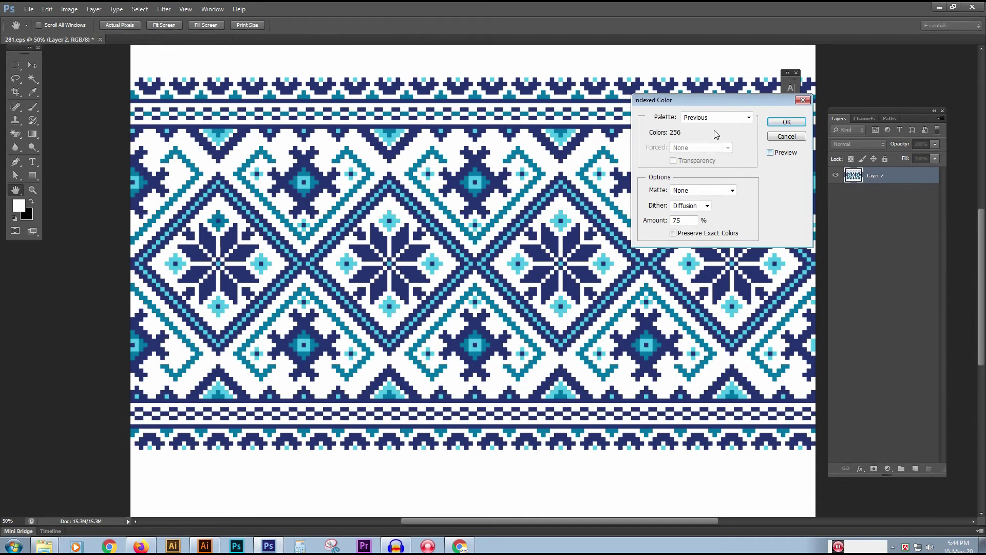
click(719, 117)
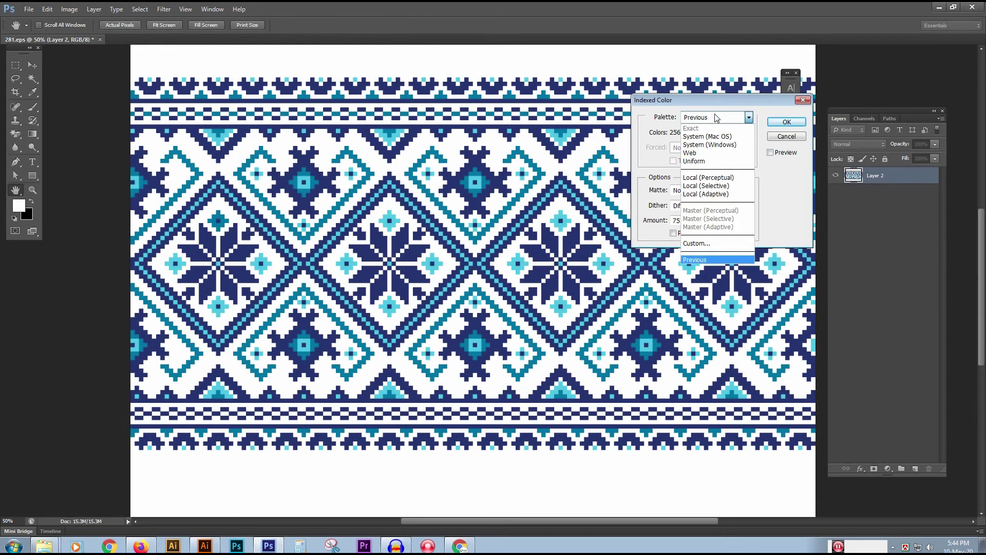
click(717, 242)
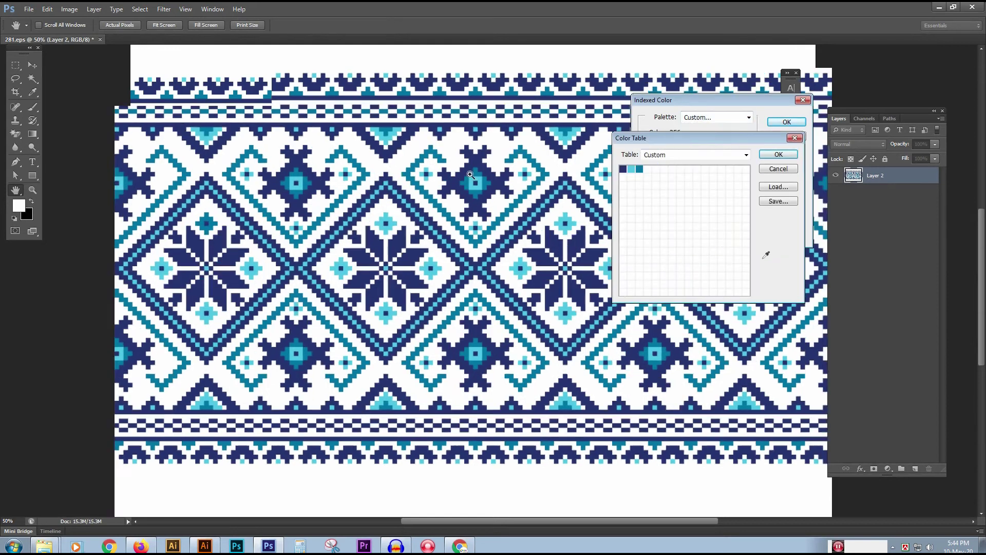
Fill the whole color table with white ffffff, sampled from the pattern's background
click(471, 174)
click(452, 163)
click(434, 166)
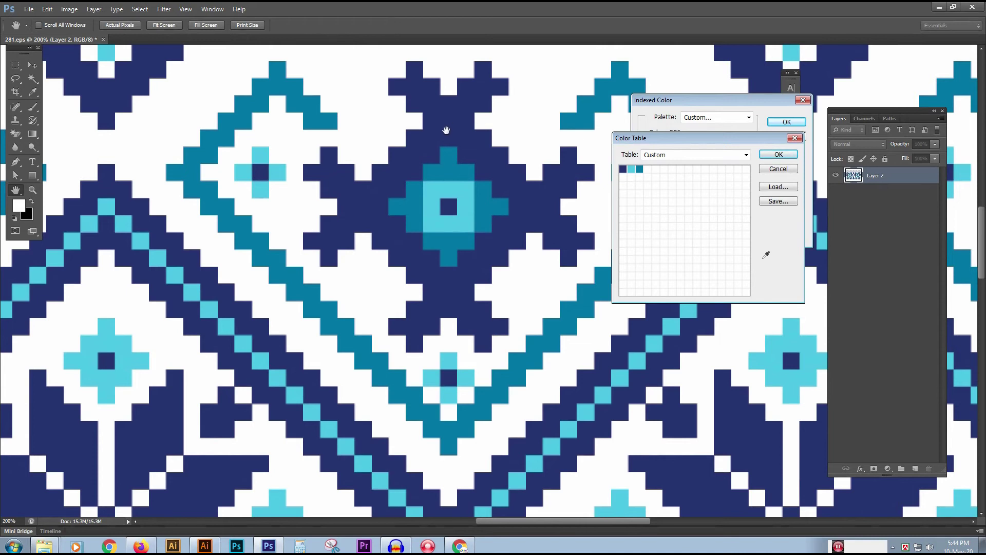
click(624, 172)
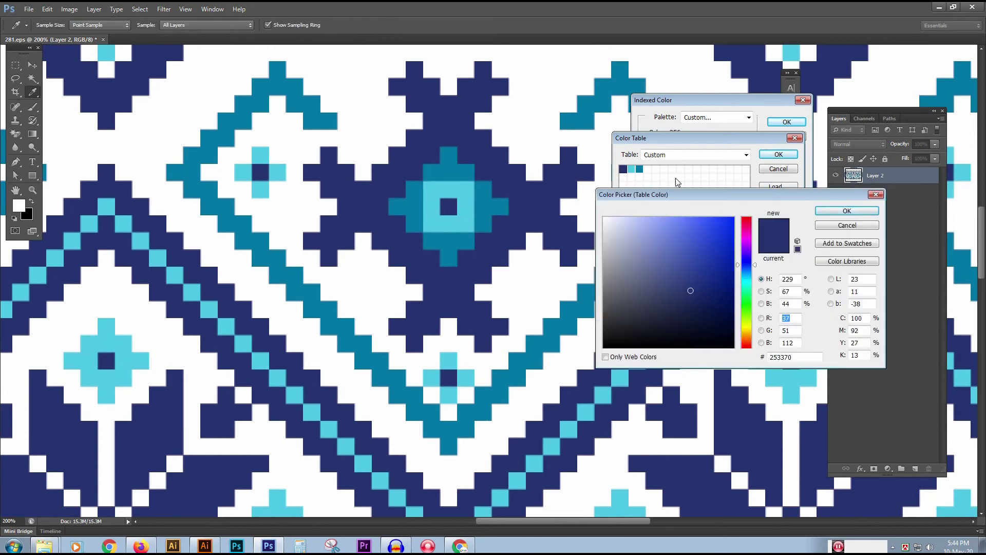
click(839, 235)
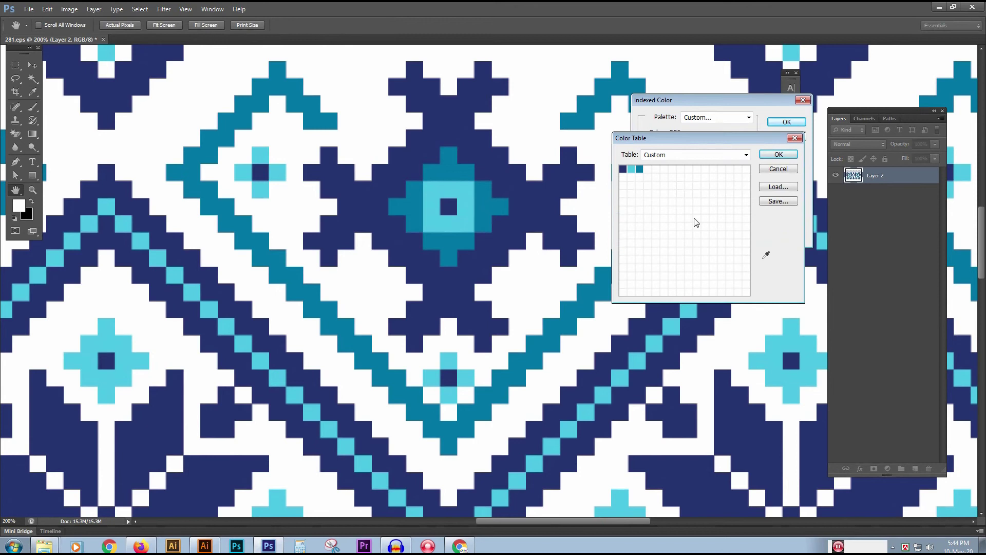
drag(625, 171, 750, 296)
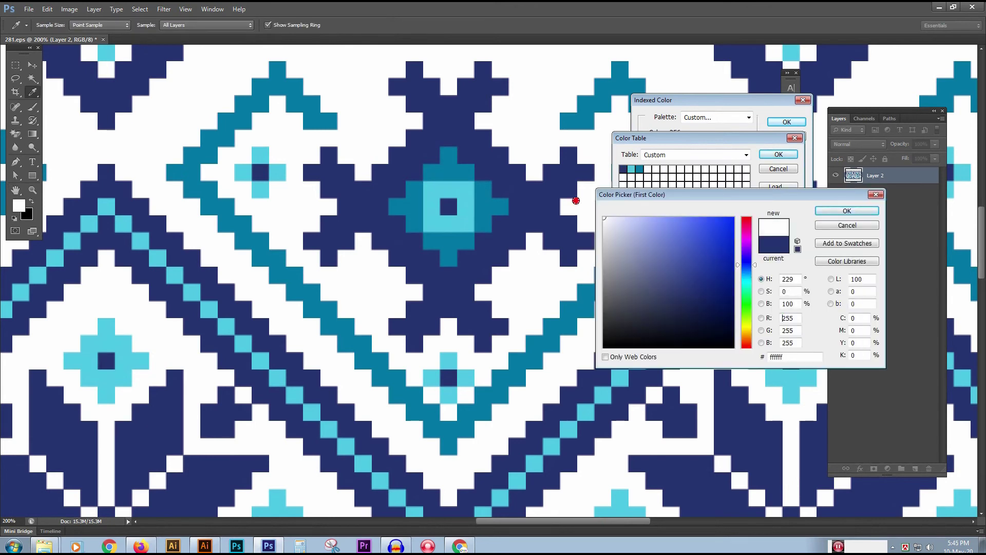
click(848, 210)
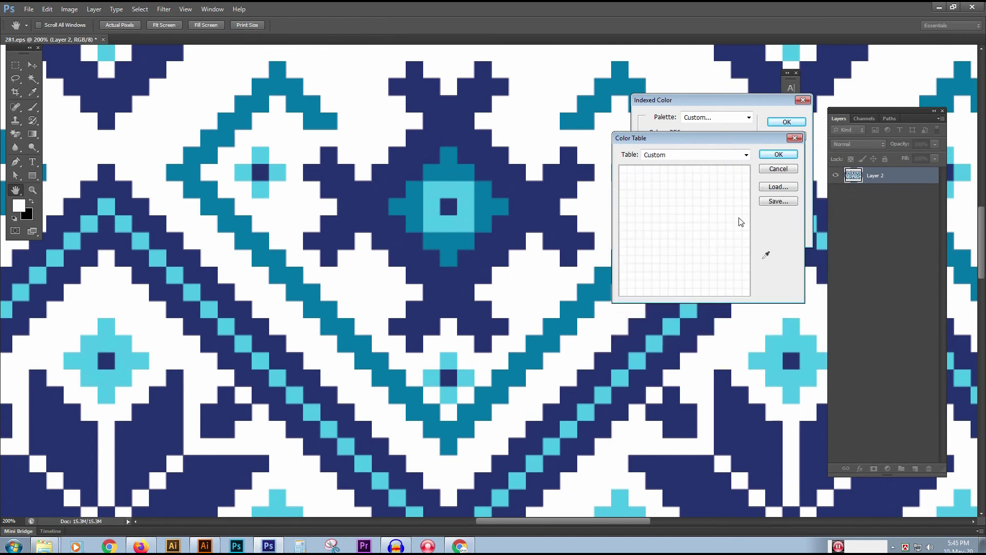
Set the first color table entry to navy 253270, sampled from the center of the enlarged motif
click(624, 171)
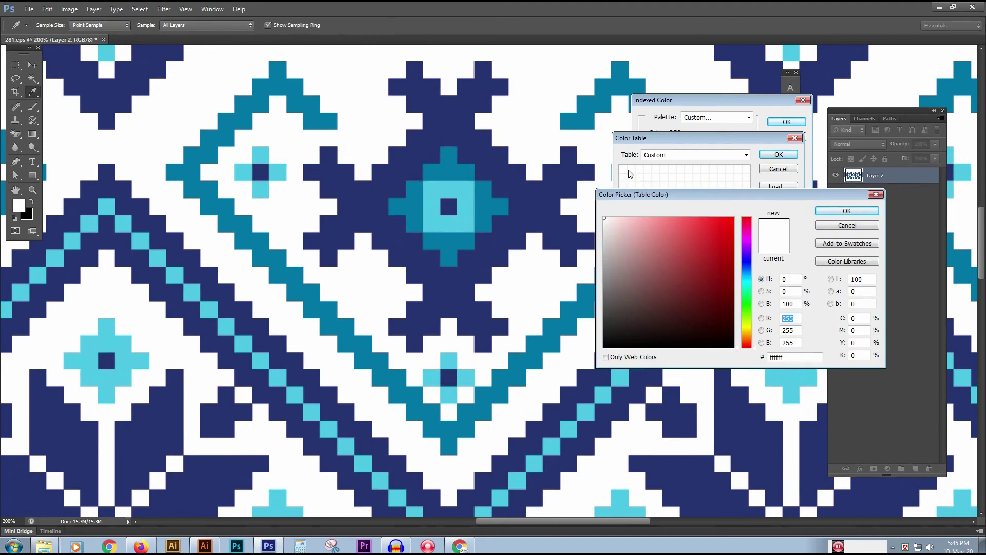
click(835, 226)
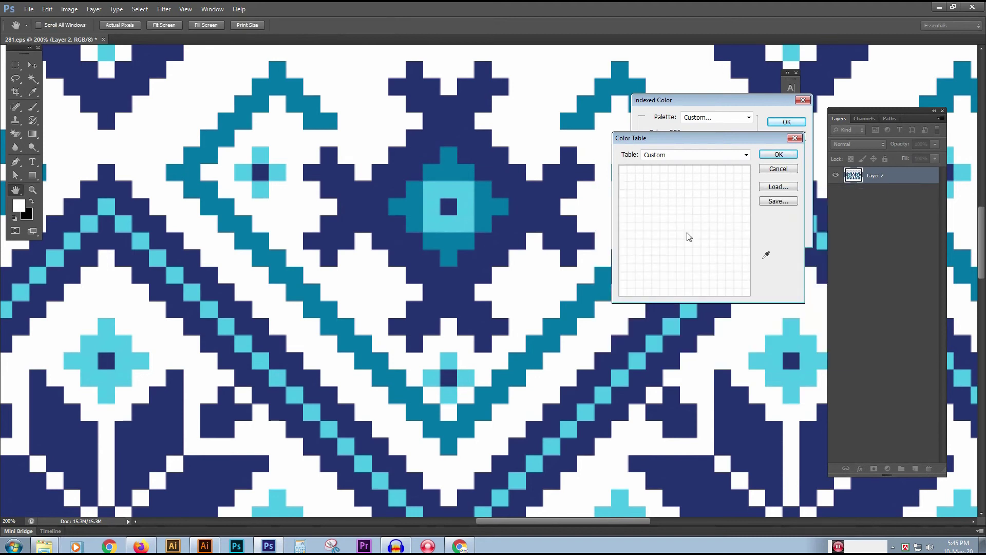
click(623, 170)
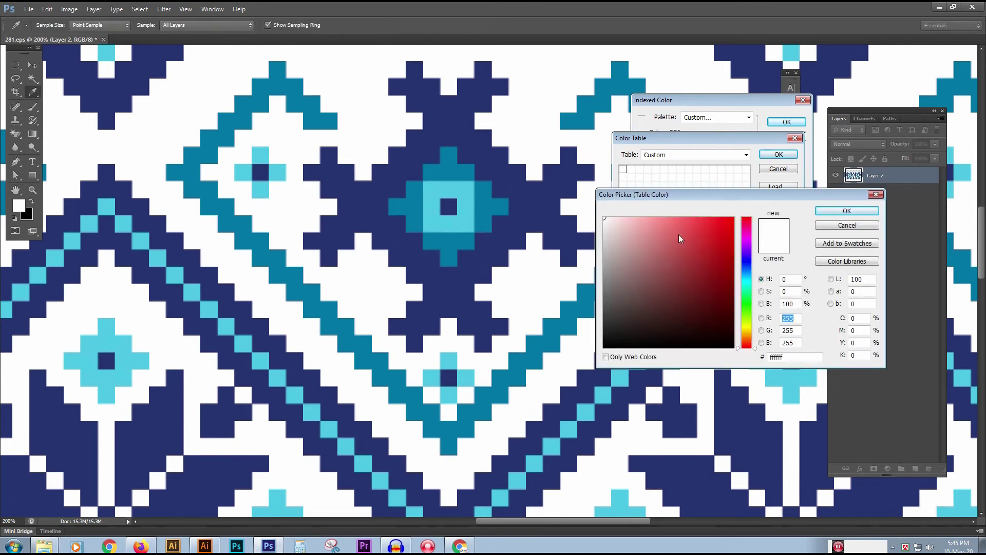
click(448, 206)
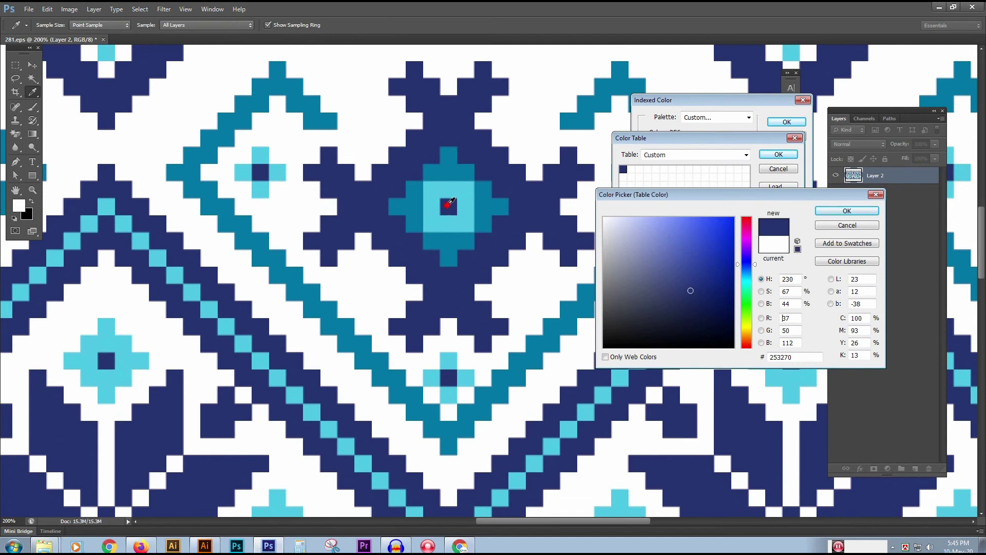
click(847, 212)
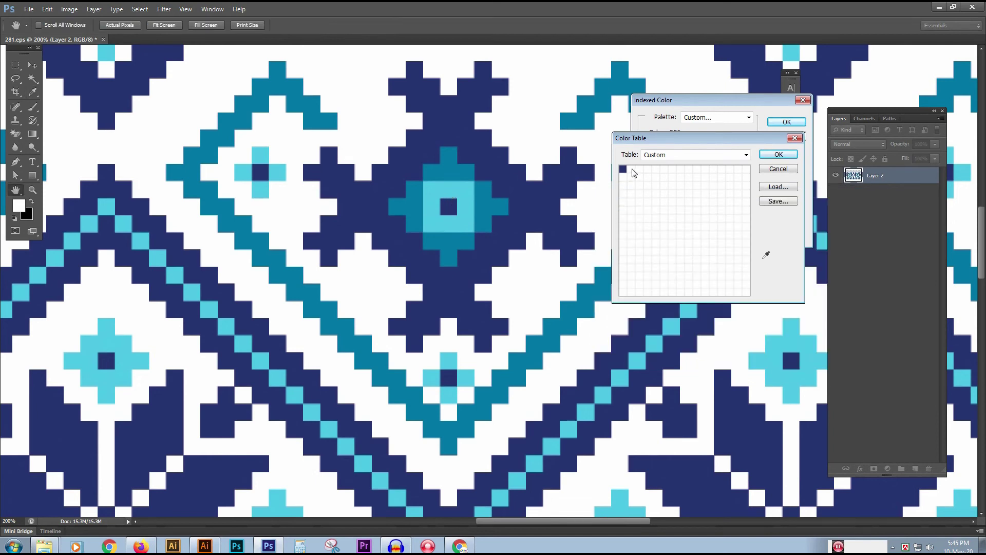
Set the second and third color table entries to light cyan 4dc6e4 and teal 0076a4, sampled from the motif, and accept the table
click(632, 170)
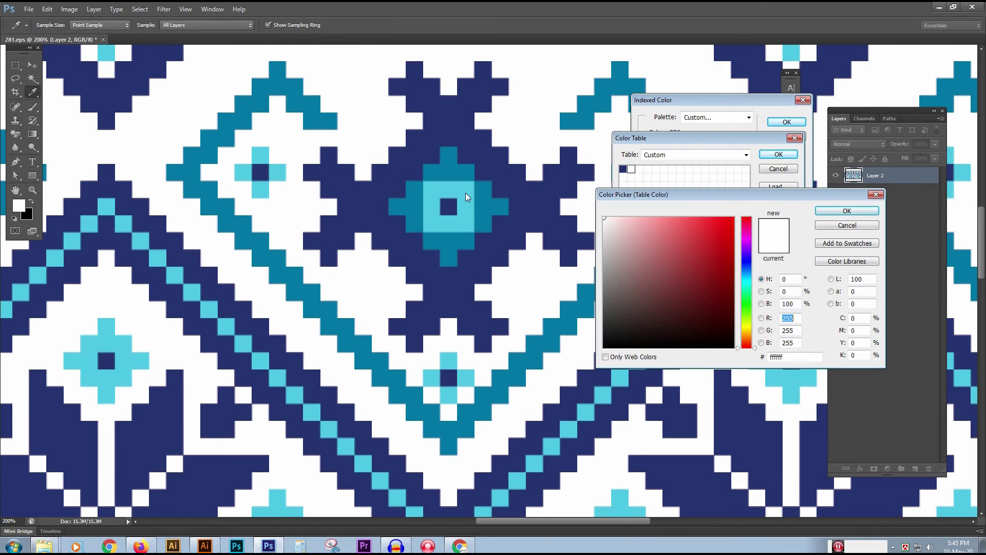
click(466, 194)
click(831, 214)
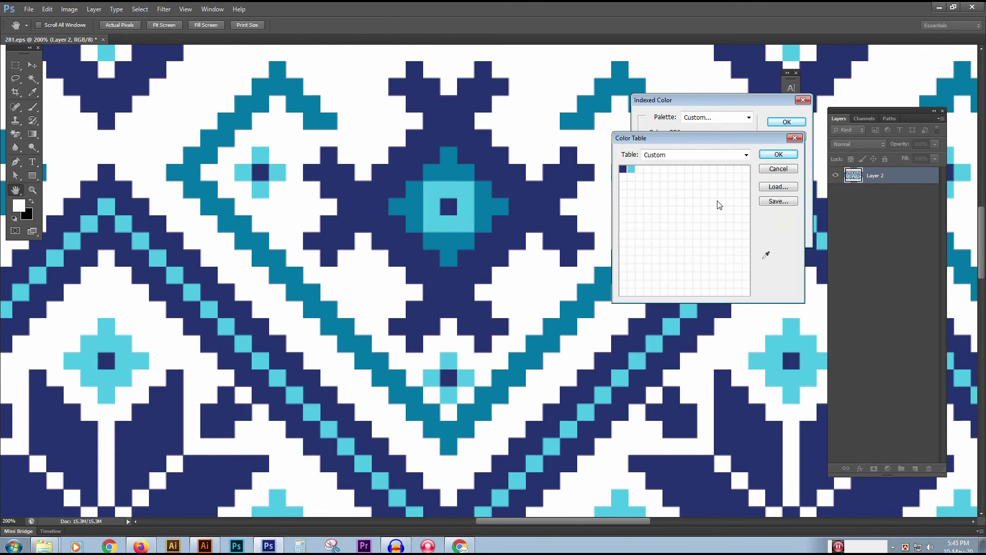
click(639, 169)
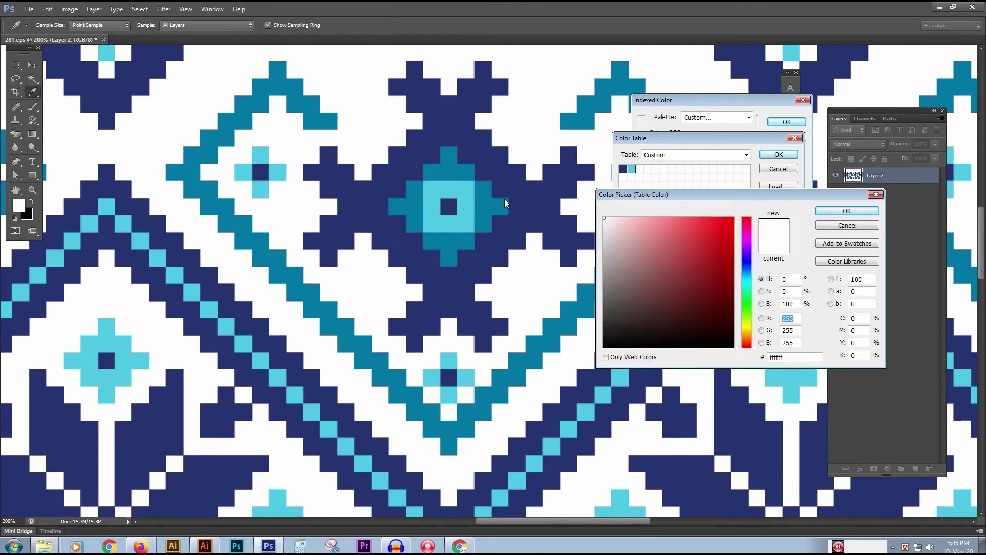
click(463, 168)
click(851, 212)
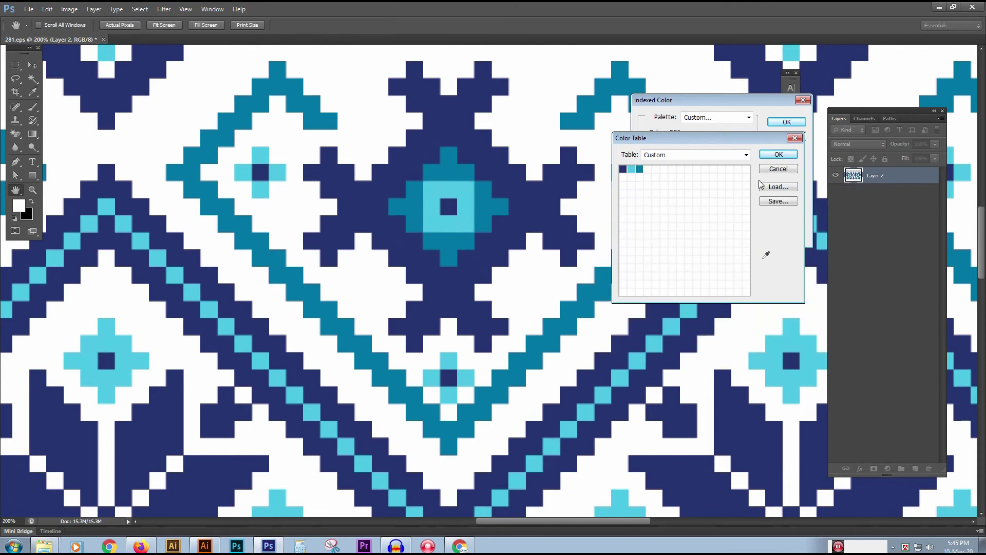
click(779, 155)
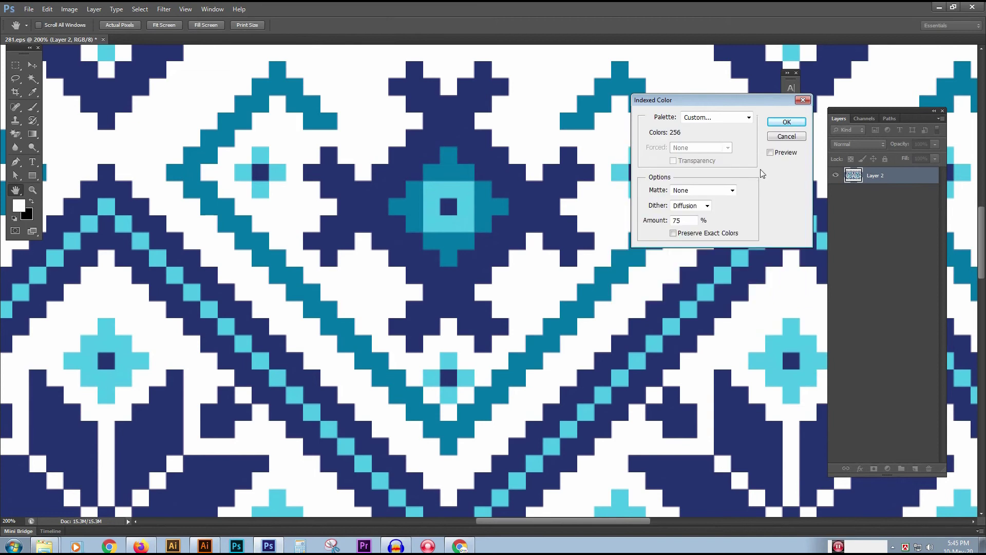
Compare the pattern with and without the preview, and apply the Indexed Color conversion with the custom palette
click(773, 153)
click(772, 152)
click(772, 153)
click(772, 153)
key(ctrl+minus)
key(ctrl+minus)
key(ctrl+minus)
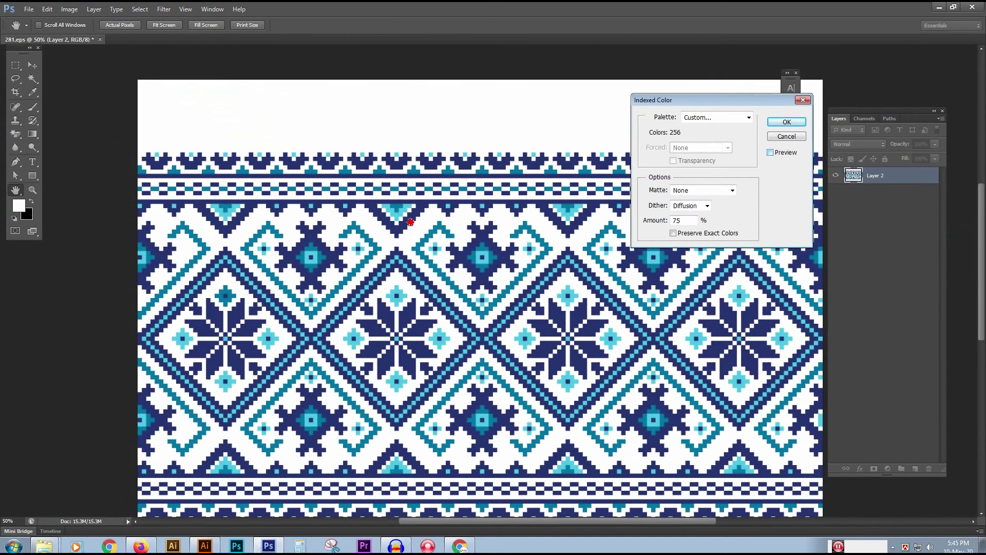
click(771, 152)
click(787, 123)
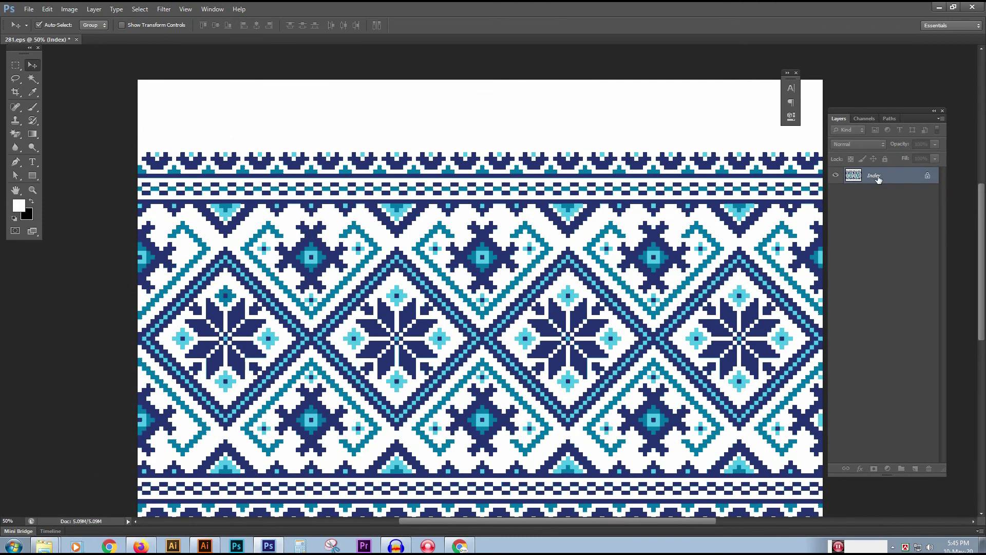
Change the navy entry in the image's color table to dark green 0d3f01
click(72, 13)
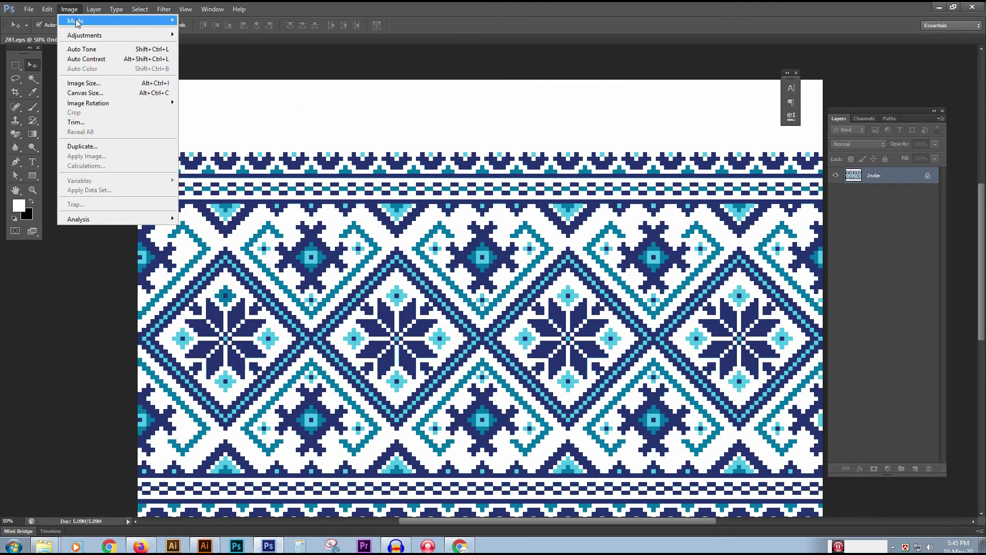
mouse_move(76, 22)
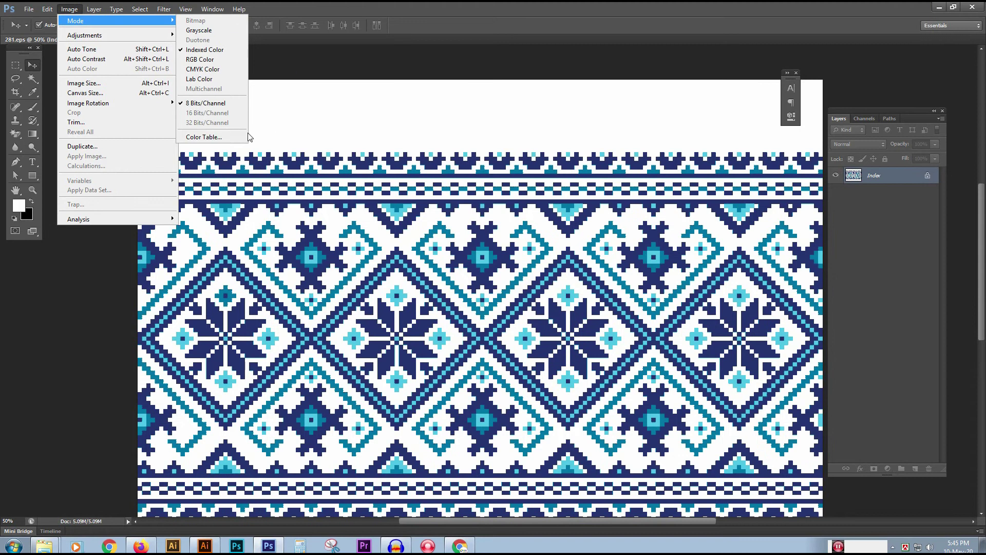
click(233, 136)
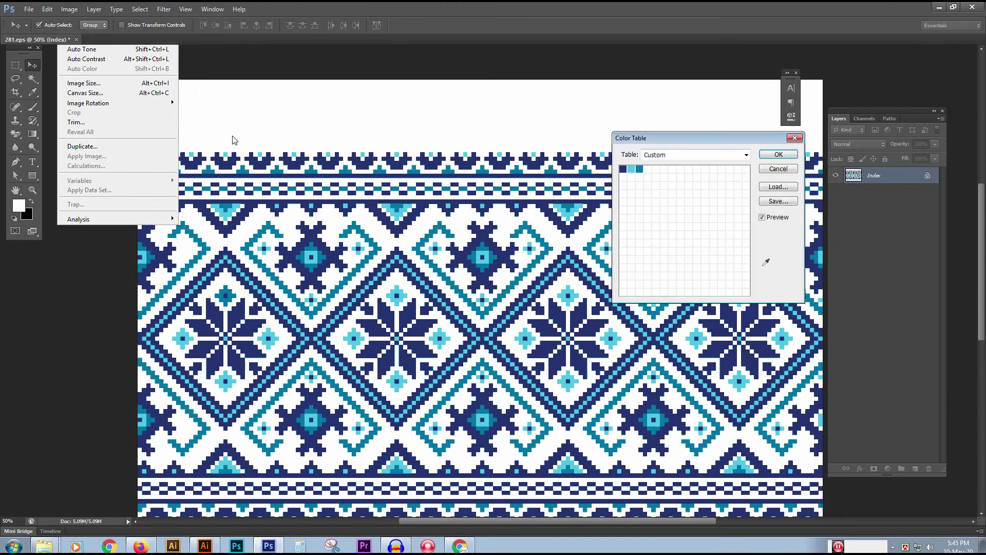
click(623, 169)
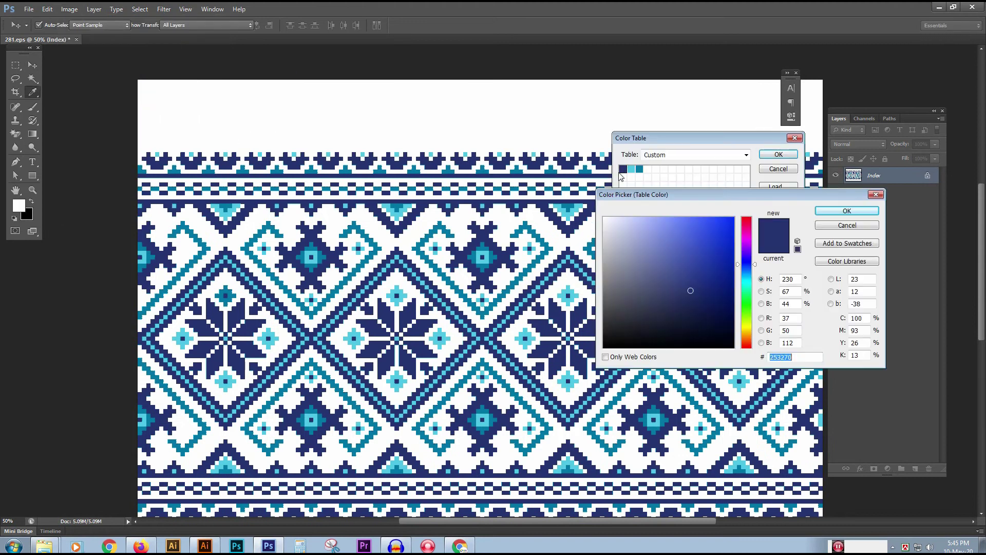
click(730, 267)
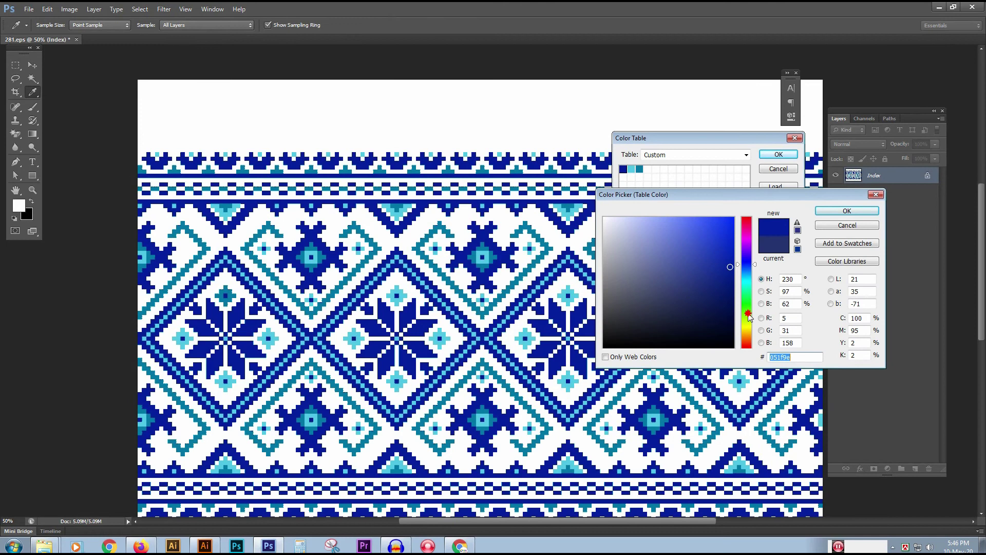
click(747, 309)
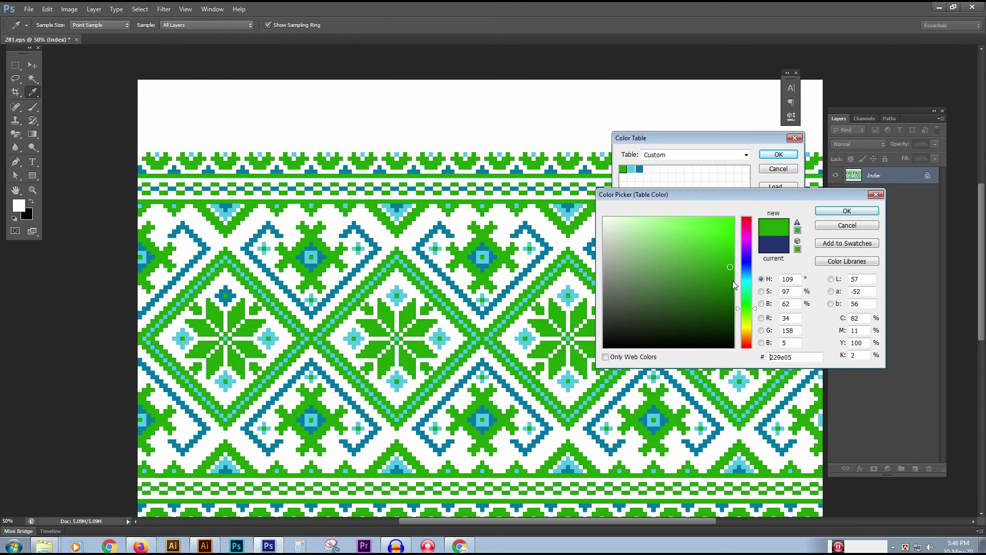
click(733, 281)
drag(733, 281, 732, 307)
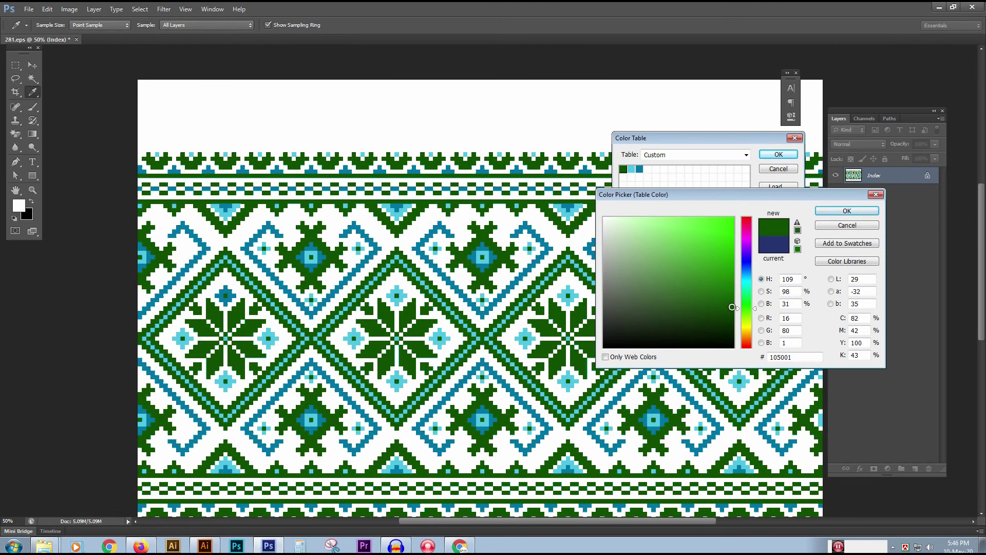
drag(732, 306, 729, 310)
click(729, 301)
click(726, 306)
click(732, 315)
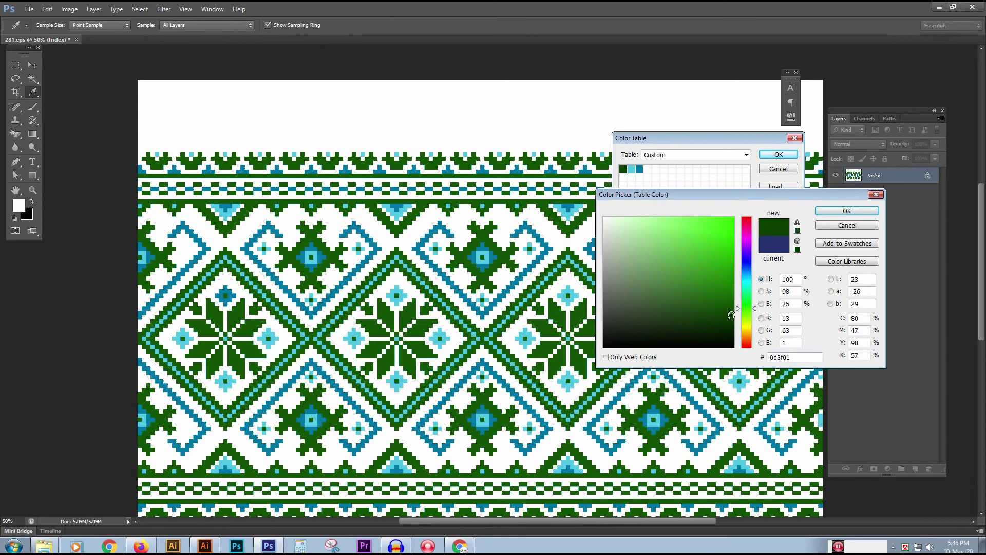
click(846, 212)
Change the light cyan entry in the color table to bright green 36ff00
click(632, 170)
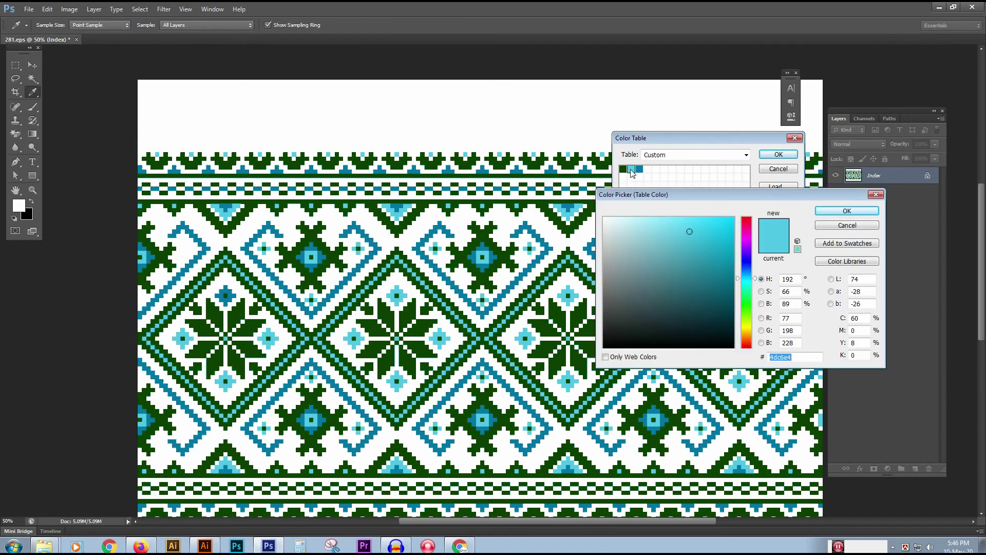
click(745, 299)
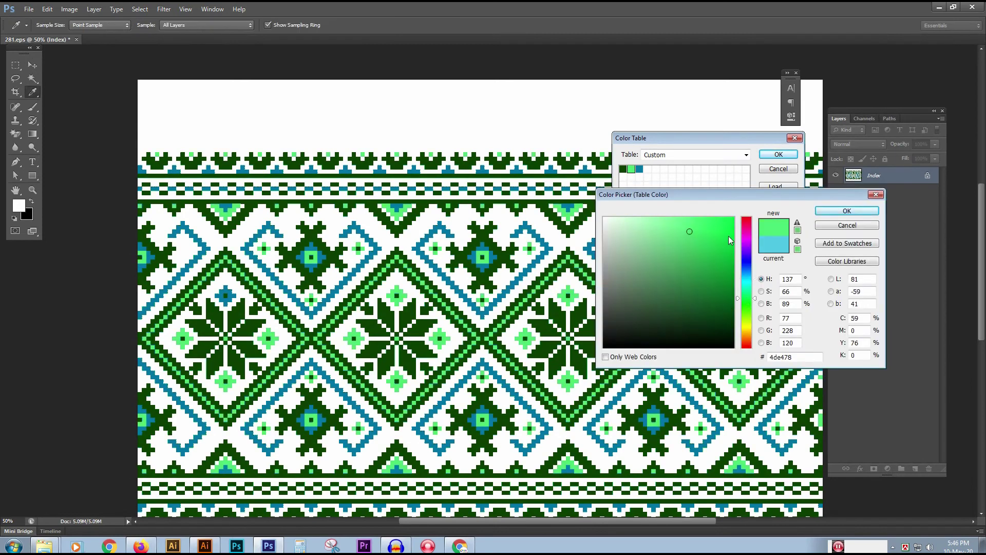
click(734, 218)
drag(748, 300, 750, 313)
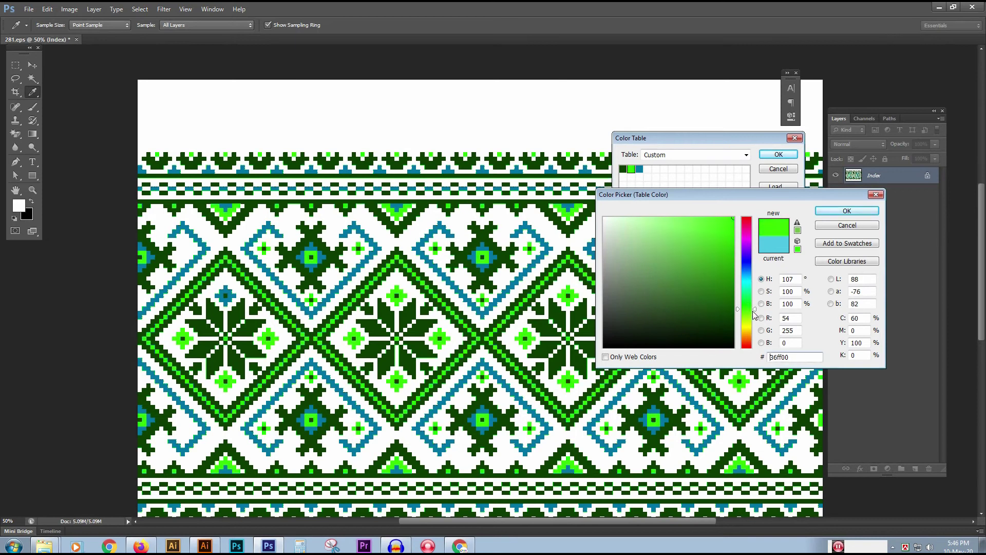
click(837, 213)
Change the teal entry to medium green 297002 and apply the edited color table
click(640, 171)
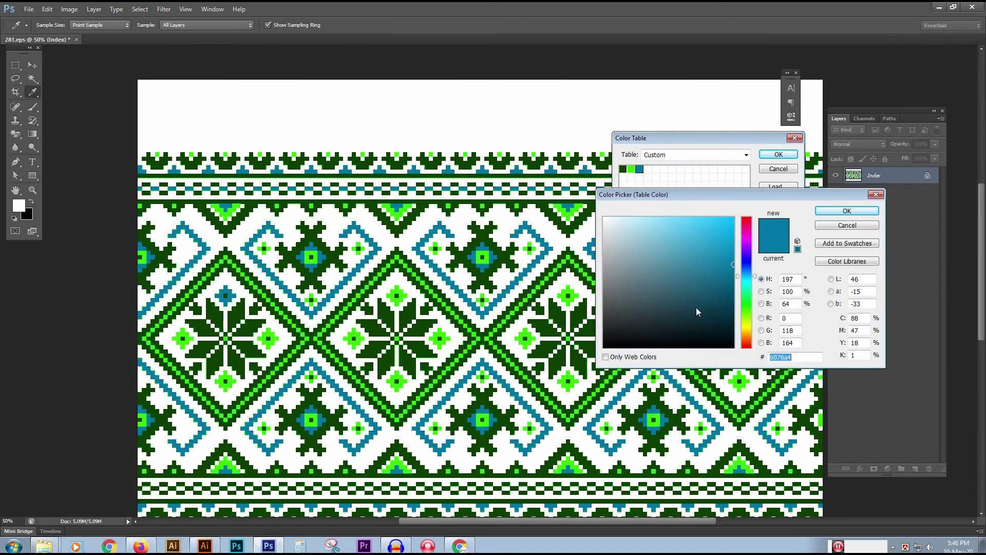
mouse_move(747, 302)
mouse_down()
mouse_move(748, 314)
mouse_move(732, 289)
mouse_up()
click(732, 284)
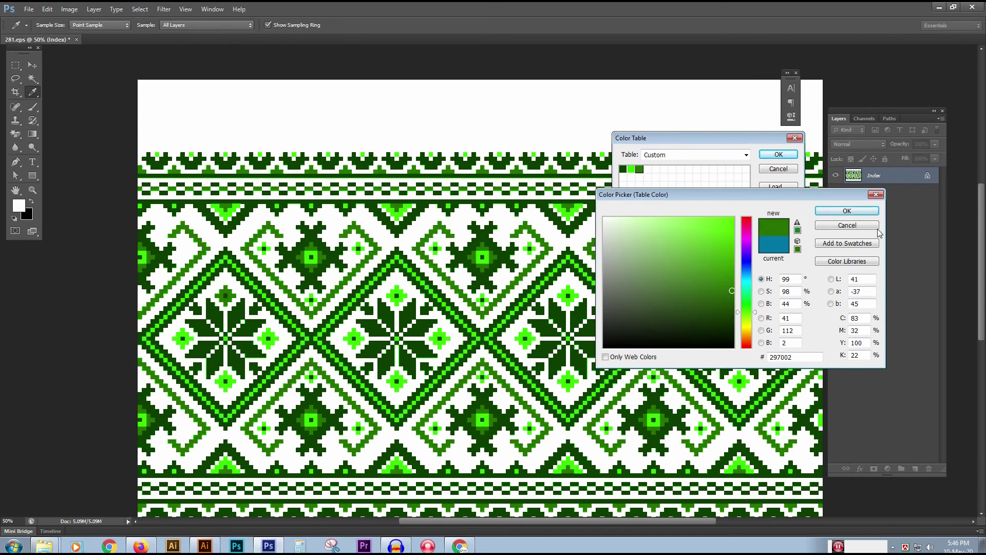
click(847, 211)
click(779, 154)
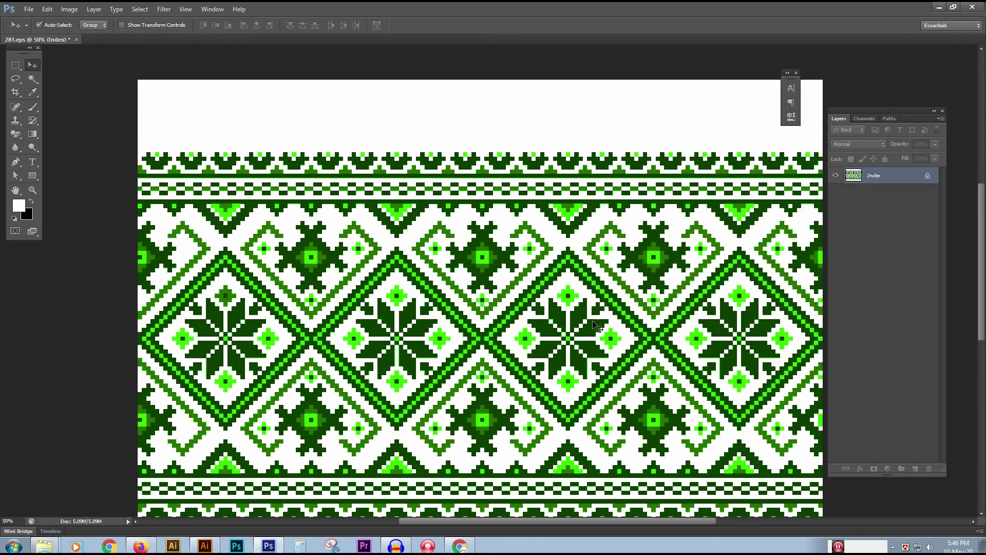
Reposition the indexed green pattern on its canvas with the Move tool
scroll(593, 322, down, 1)
scroll(532, 302, up, 1)
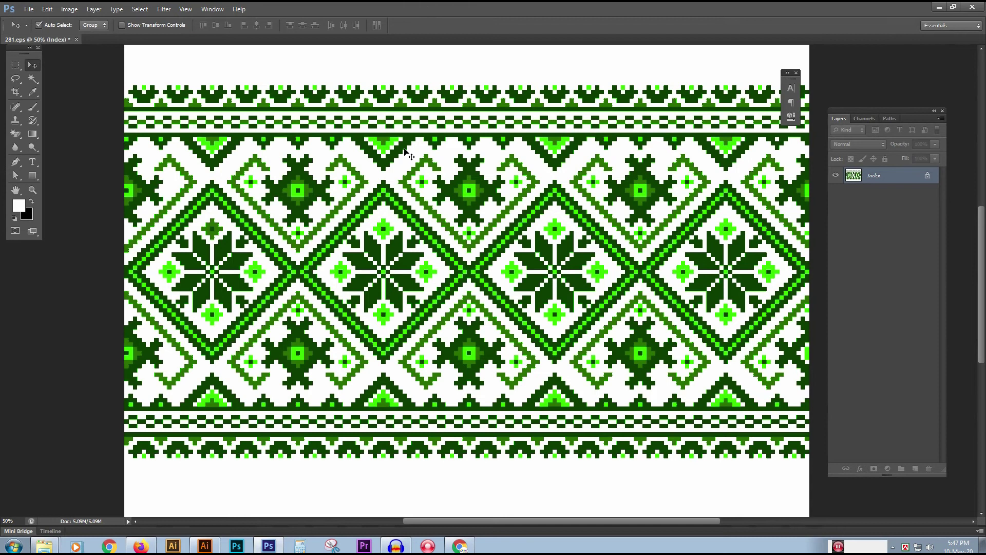
drag(258, 113, 361, 75)
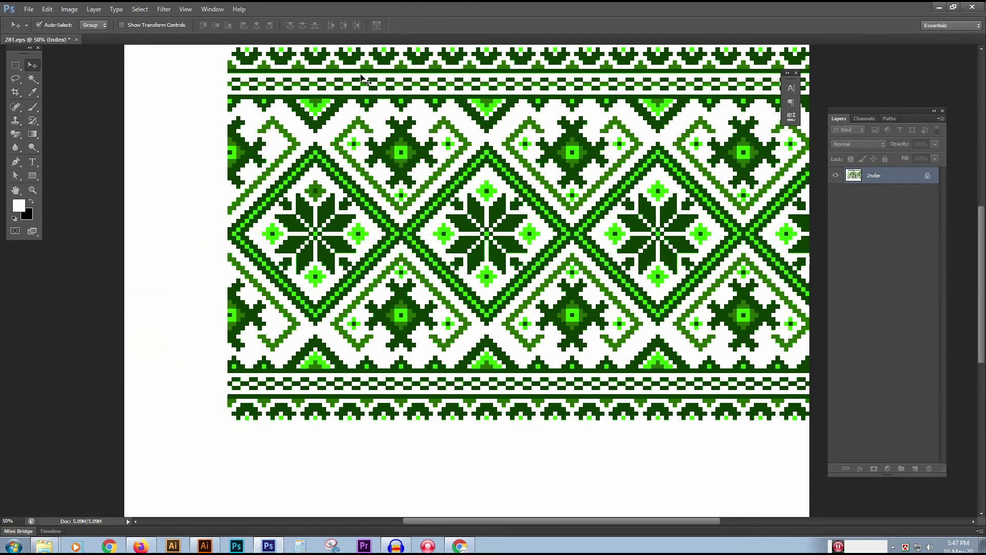
drag(298, 151, 266, 191)
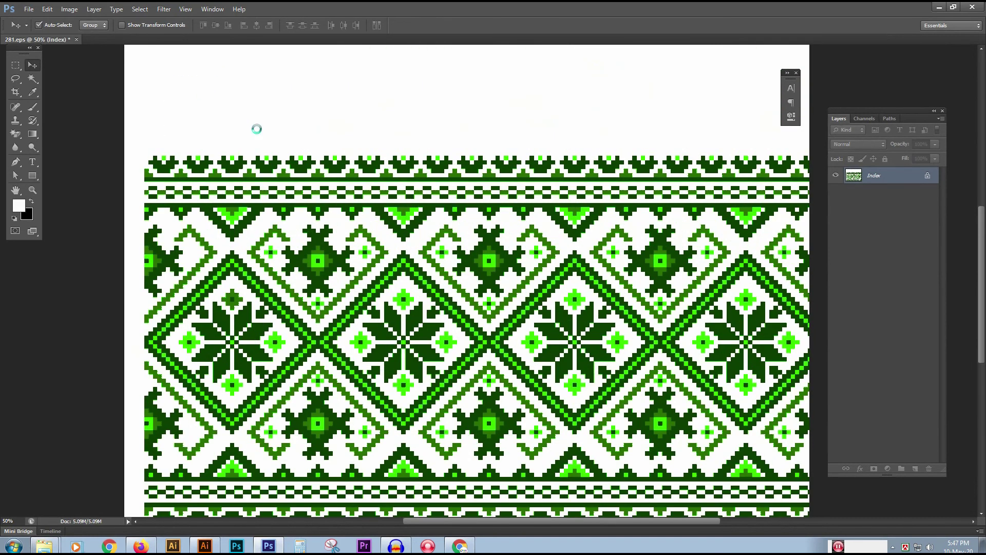
Create a new blank document with the default settings and try to move the indexed pattern from 281.eps into it
key(ctrl+n)
key(Return)
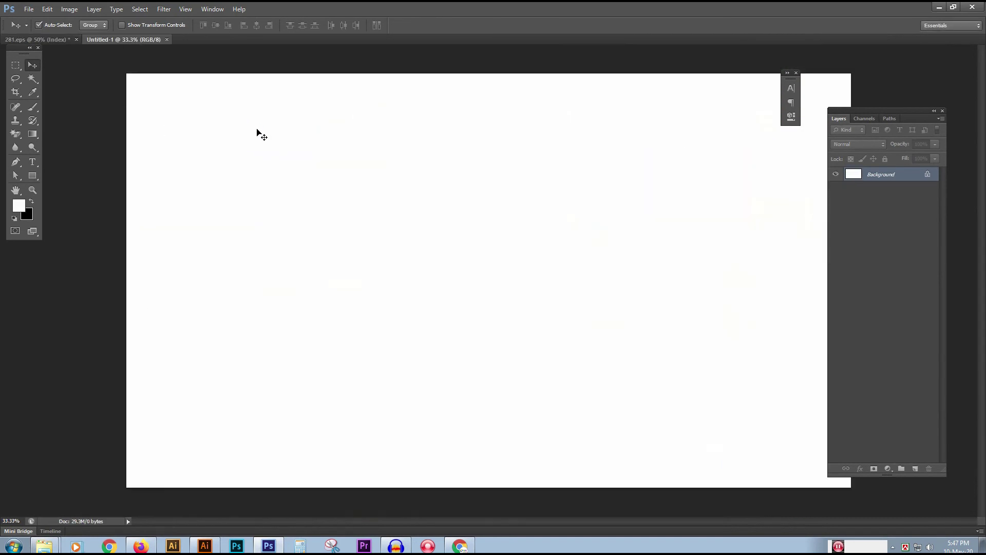
click(38, 39)
drag(218, 153, 320, 163)
click(59, 40)
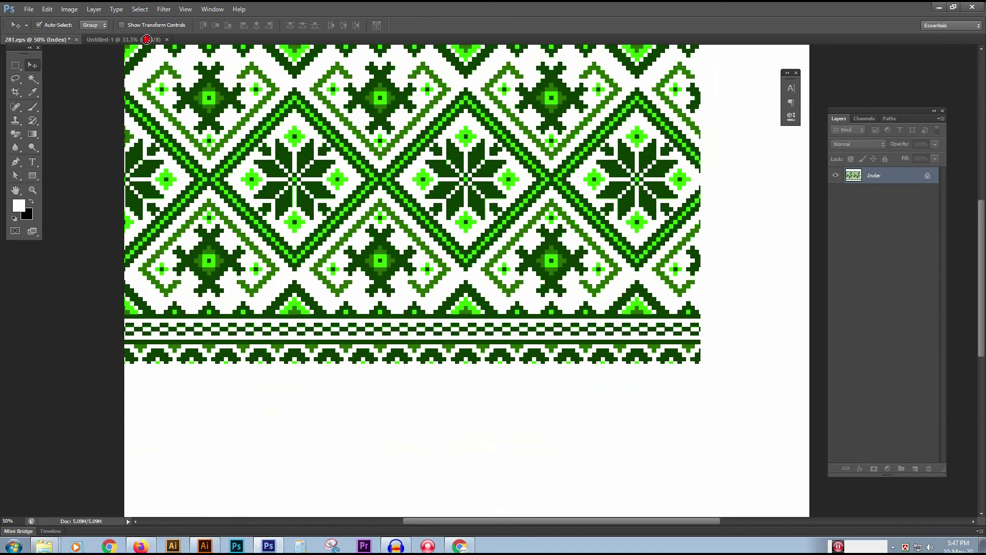
click(147, 39)
click(57, 40)
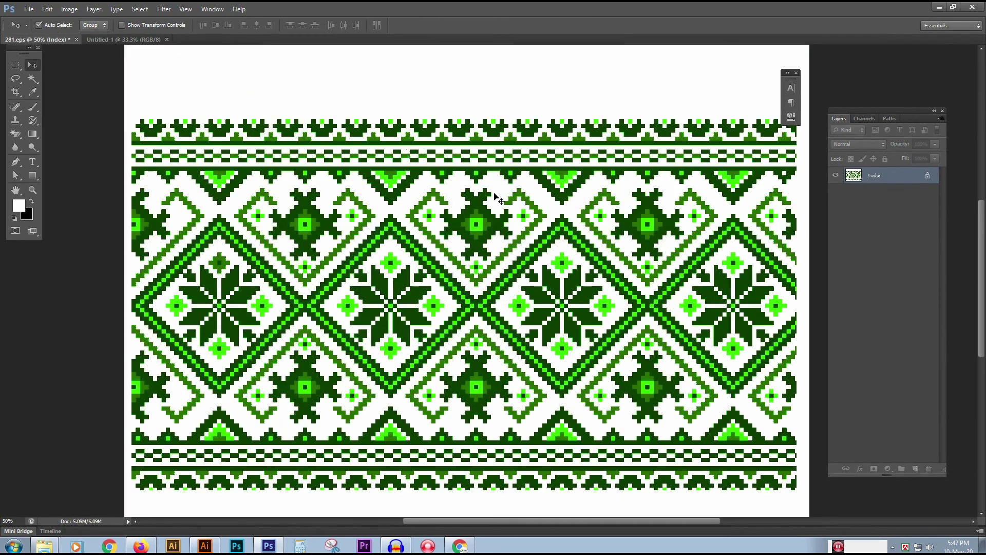
Convert the 281.eps pattern from Indexed Color back to RGB Color
click(64, 9)
mouse_move(78, 25)
click(181, 65)
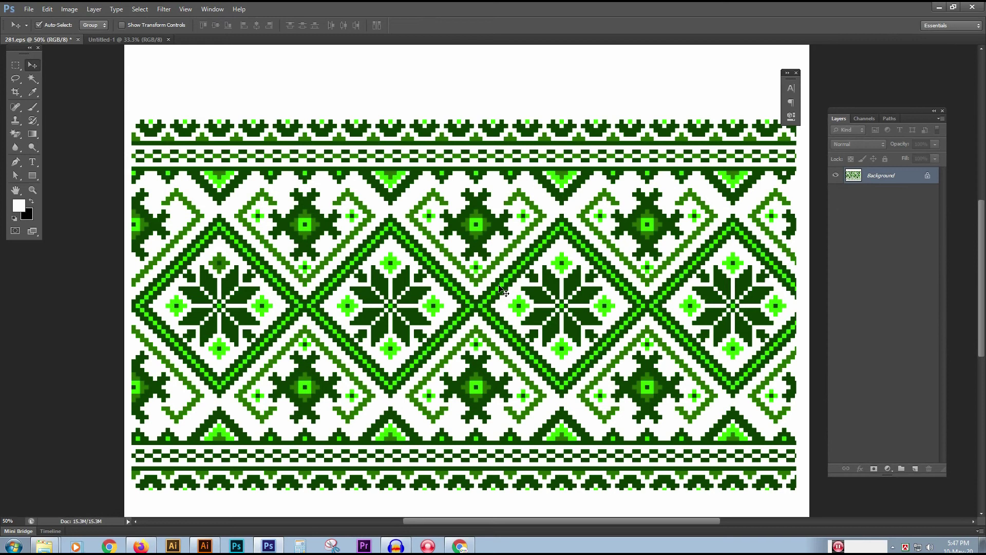
Turn the locked Background into a regular layer named Layer 0 and copy the pattern into the Untitled-1 document
click(474, 230)
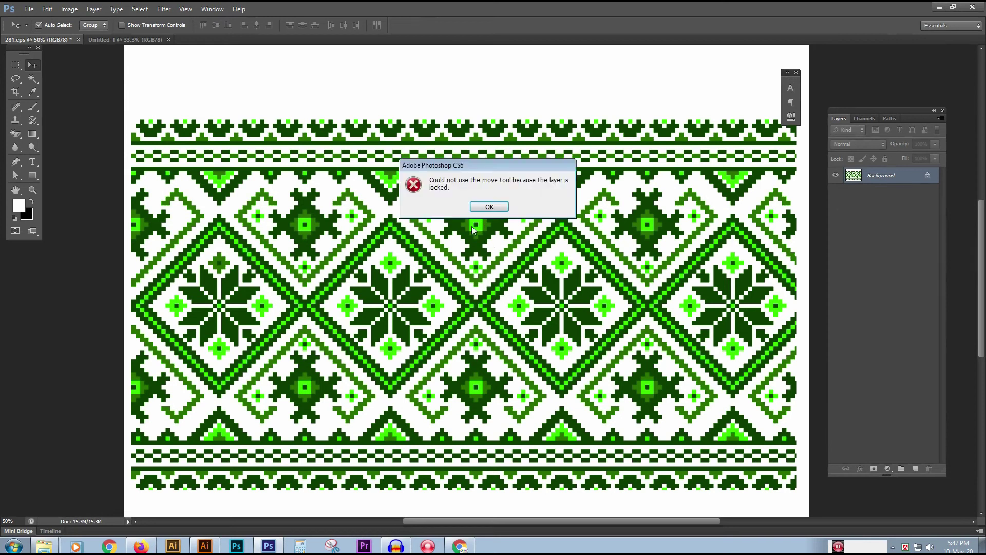
click(490, 206)
double_click(906, 176)
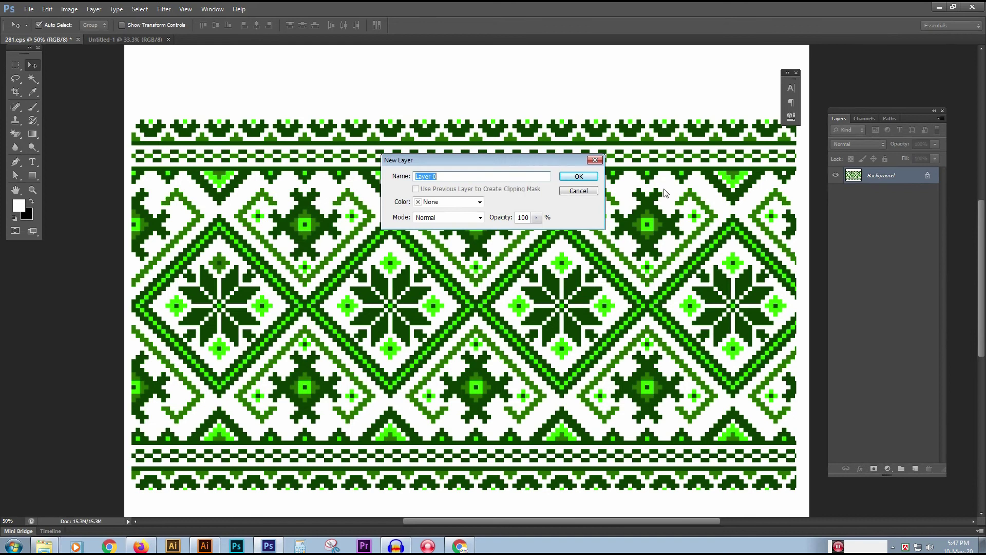
click(579, 176)
drag(428, 160, 614, 344)
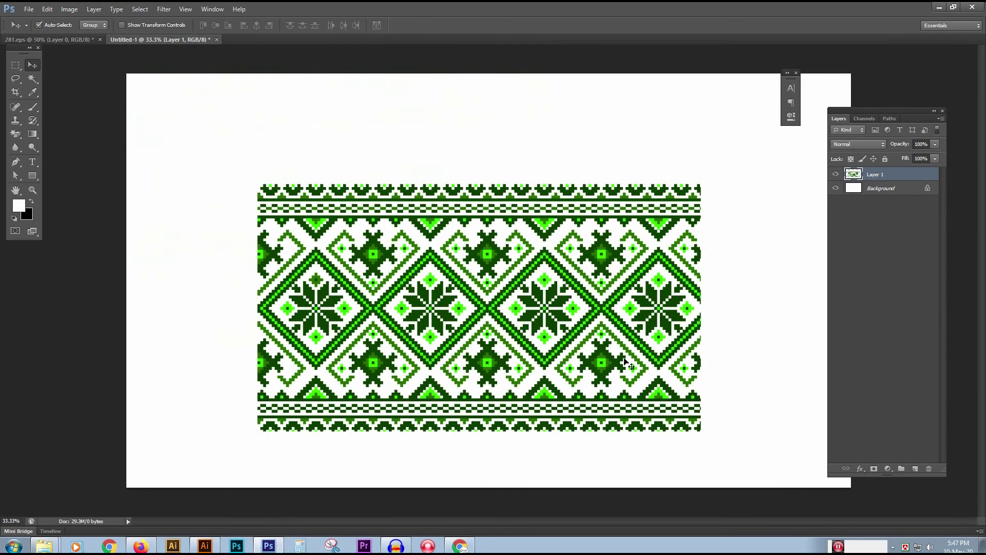
Convert the 281.eps pattern to Indexed Color with the Exact palette, Forced set to Black and White, and Preview disabled
click(61, 39)
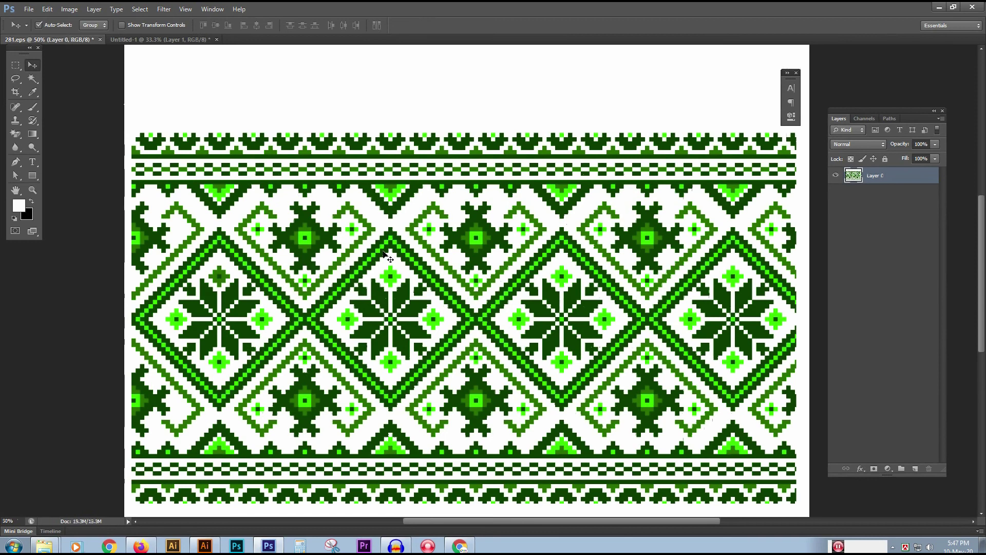
click(69, 9)
mouse_move(81, 20)
click(206, 50)
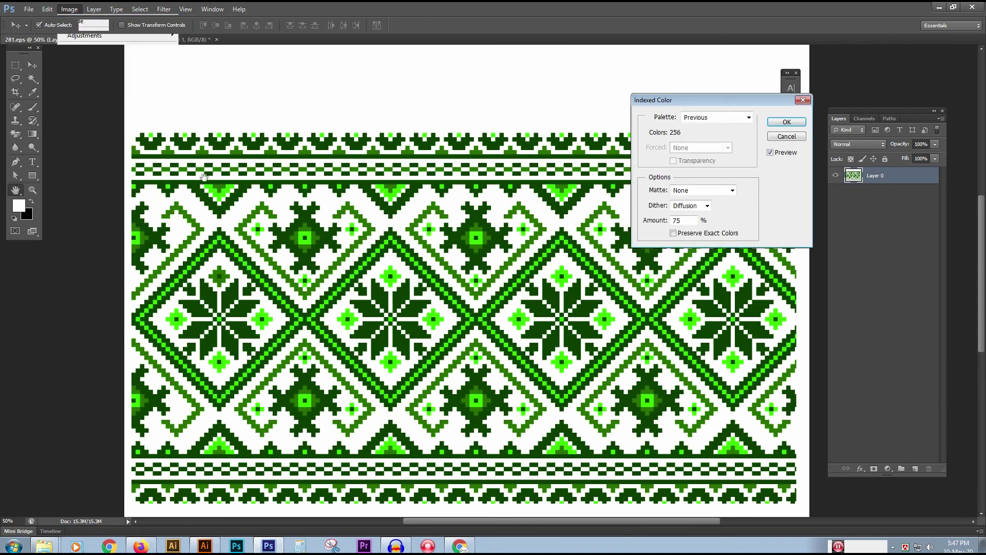
click(770, 152)
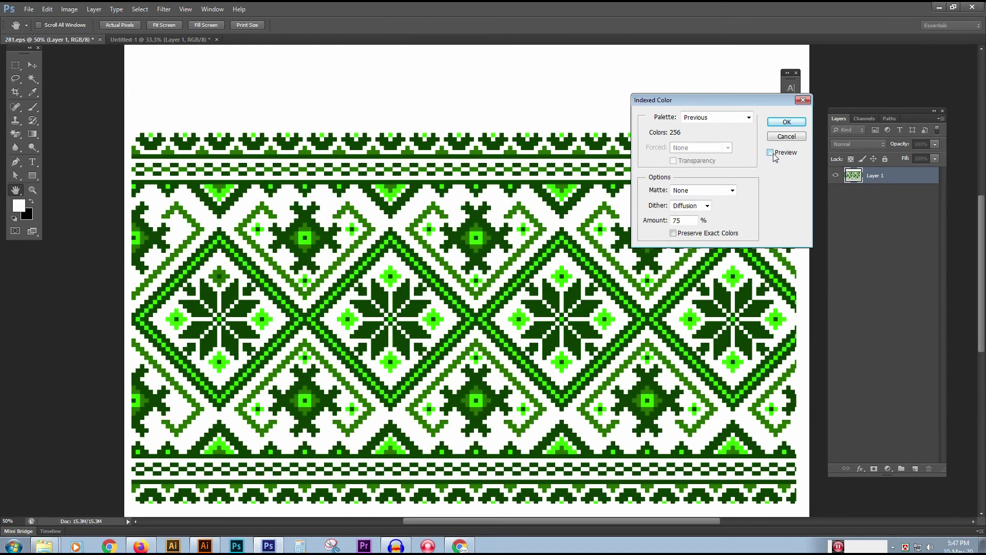
click(749, 118)
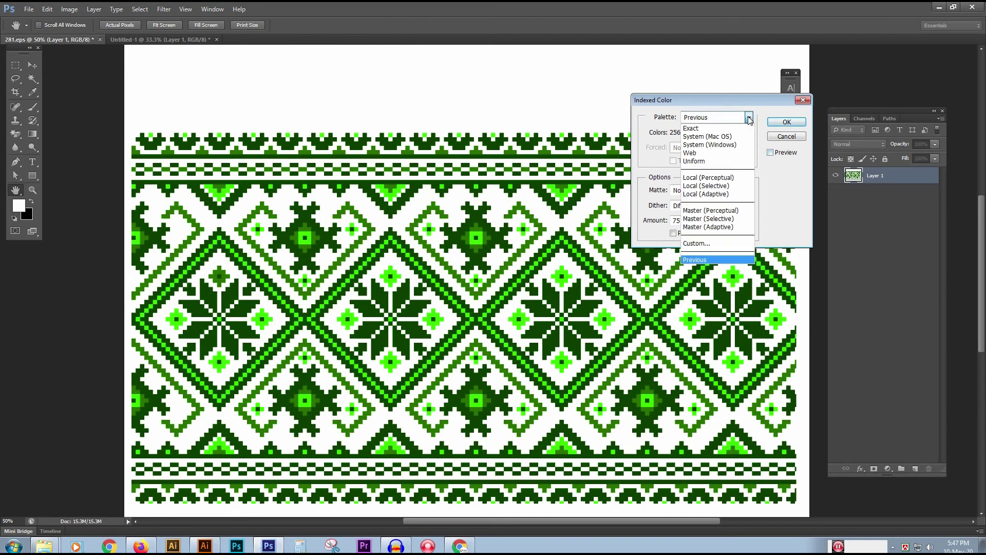
click(715, 128)
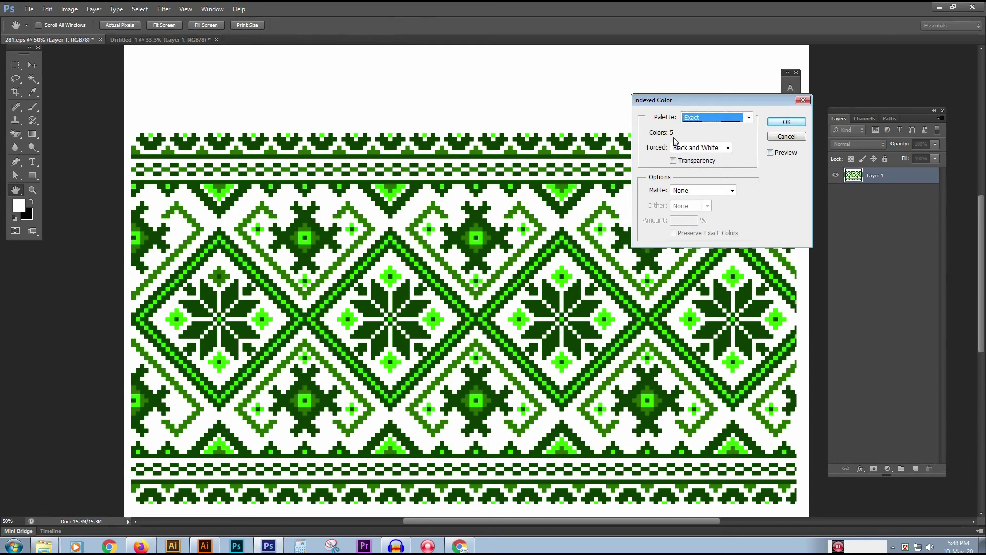
click(779, 157)
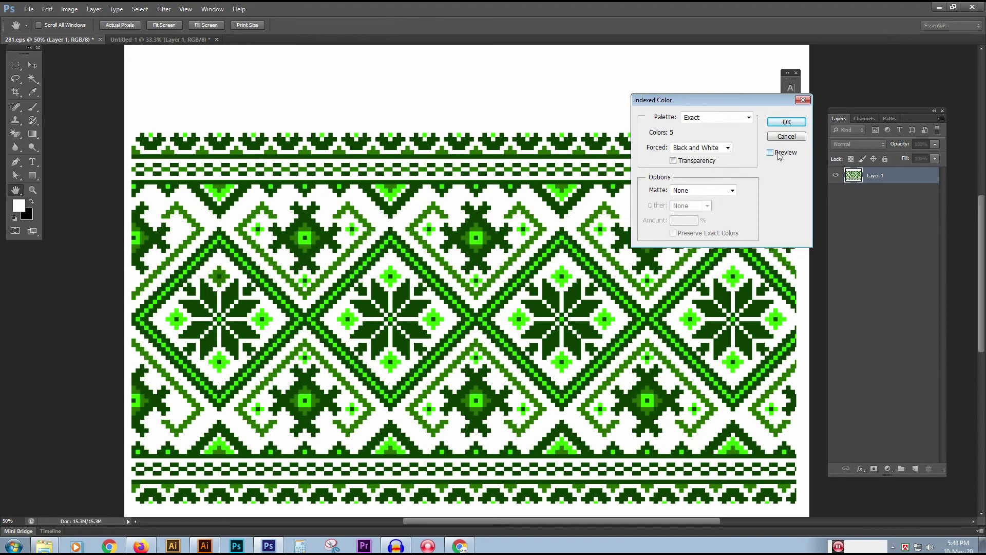
click(787, 122)
Try to change the black entry in the pattern's color table to blue #240abe
click(65, 10)
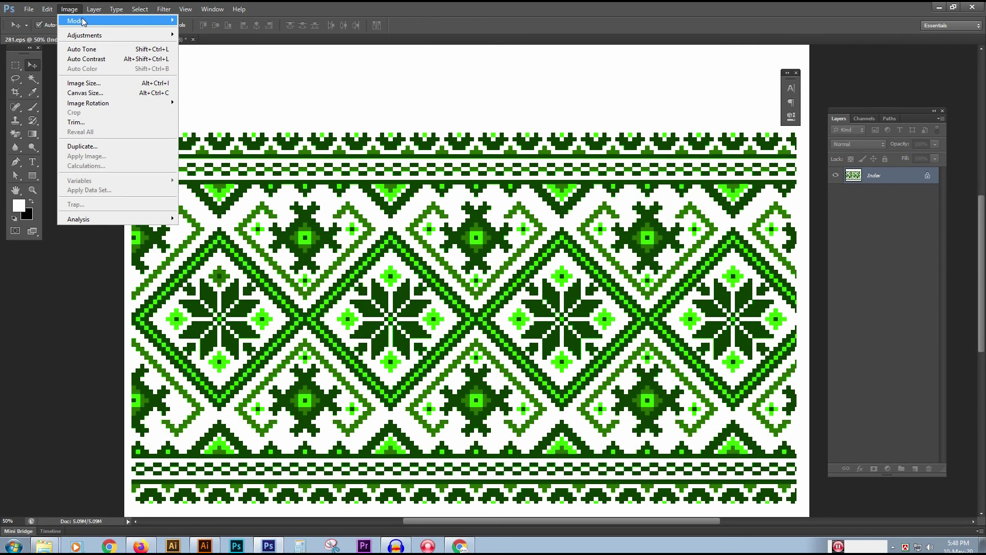
mouse_move(85, 21)
click(217, 137)
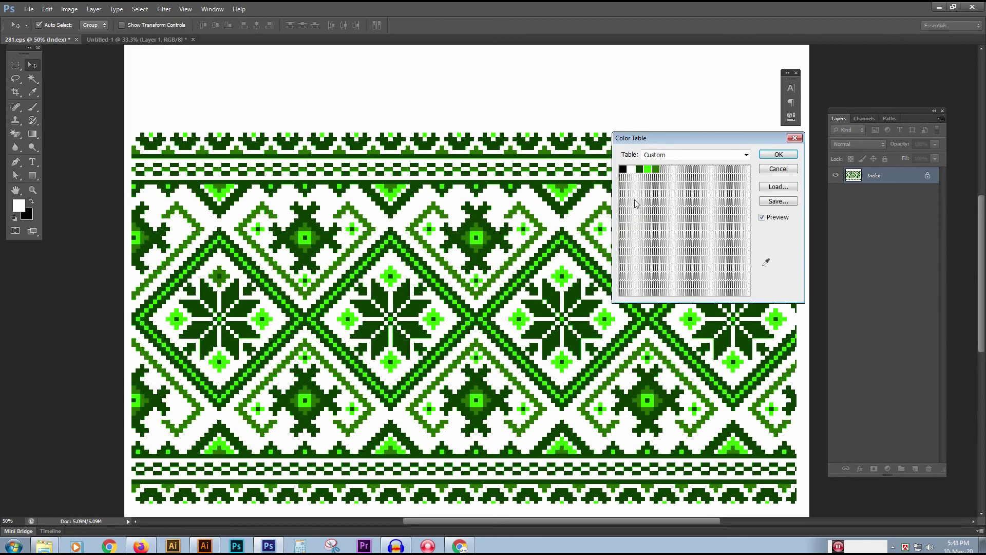
click(624, 171)
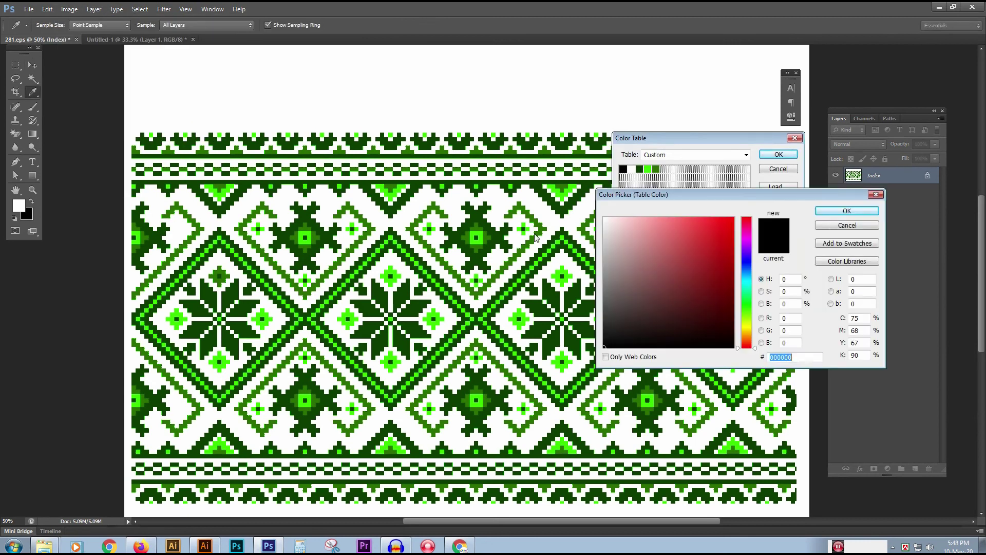
click(746, 258)
click(727, 250)
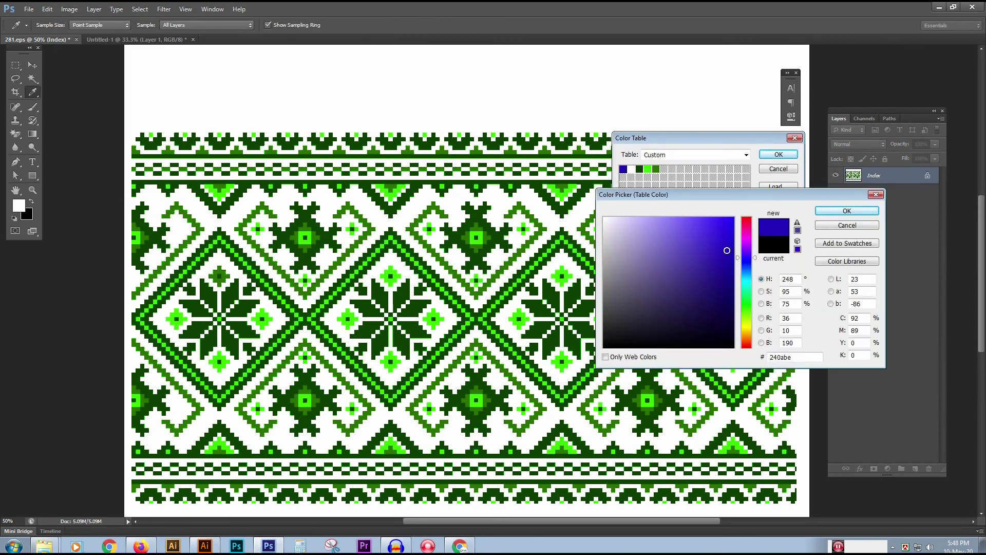
click(847, 211)
click(779, 154)
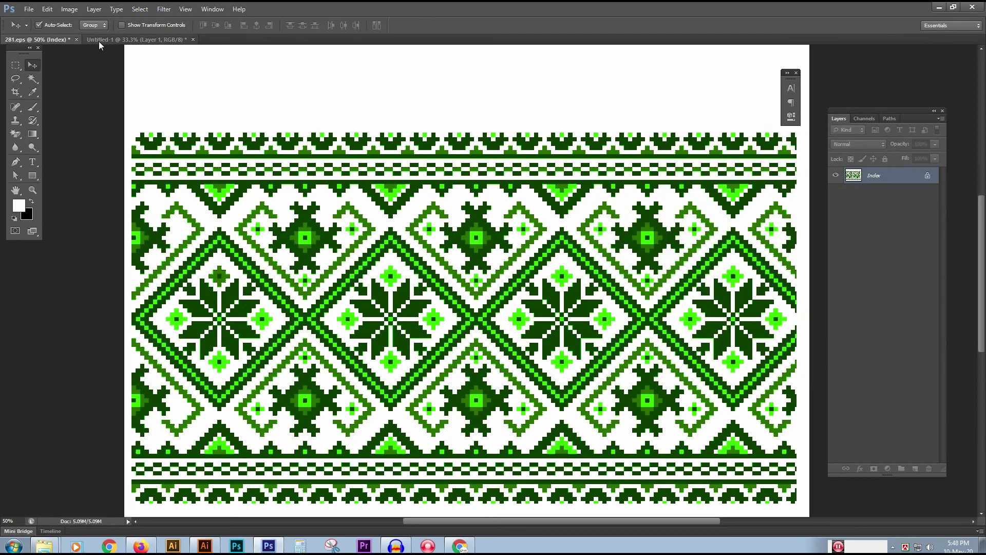
Try to change the bright green entry in the pattern's color table to near-black #071303
click(69, 9)
mouse_move(83, 26)
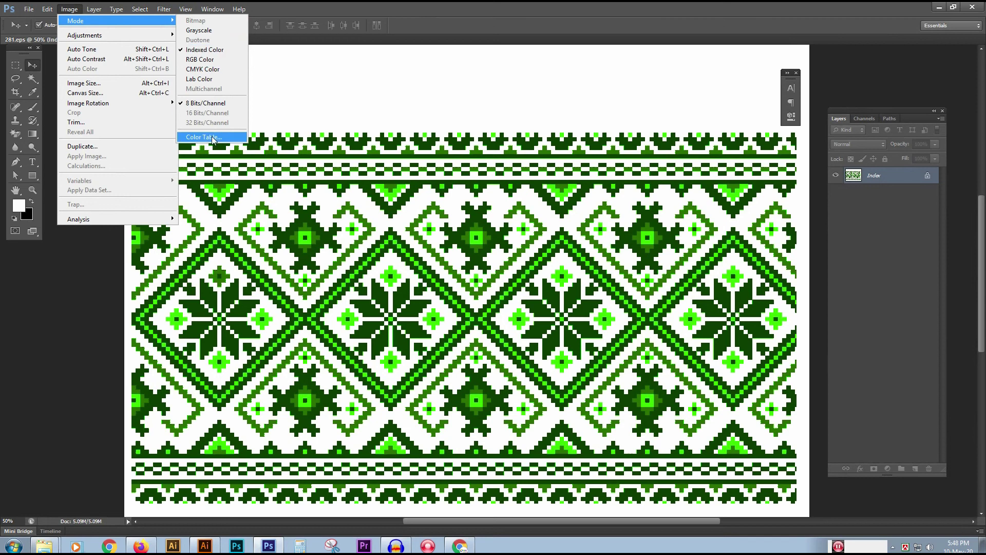
click(206, 49)
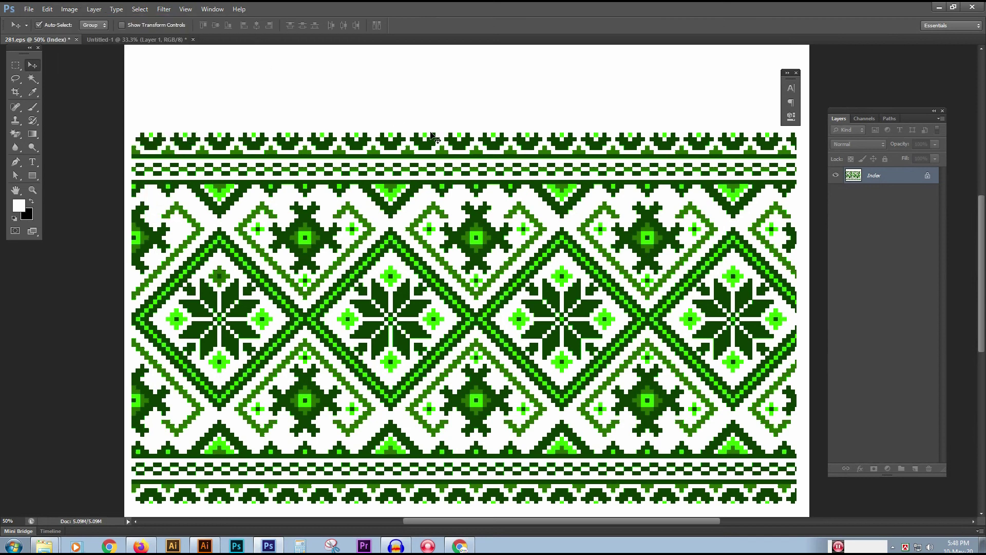
click(69, 9)
mouse_move(85, 23)
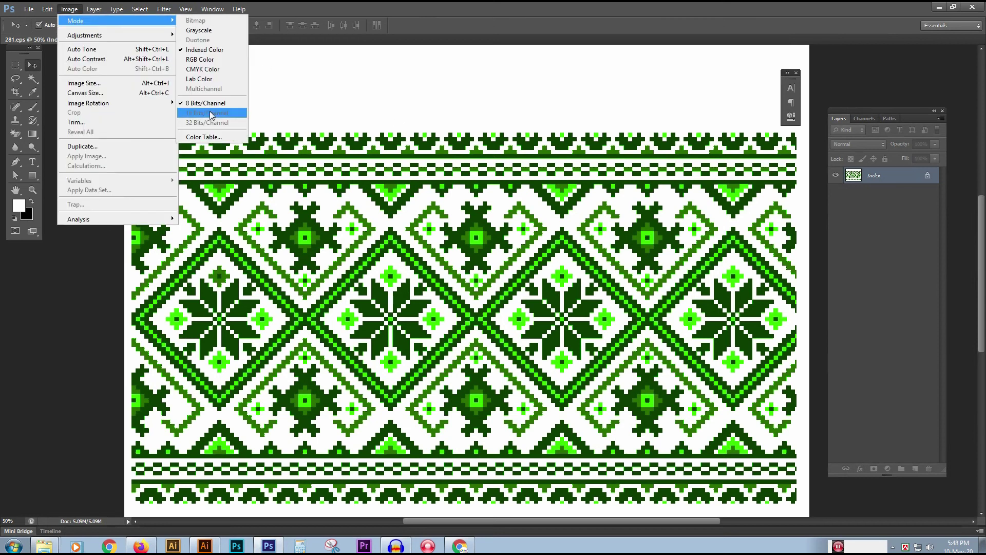
click(203, 137)
click(649, 169)
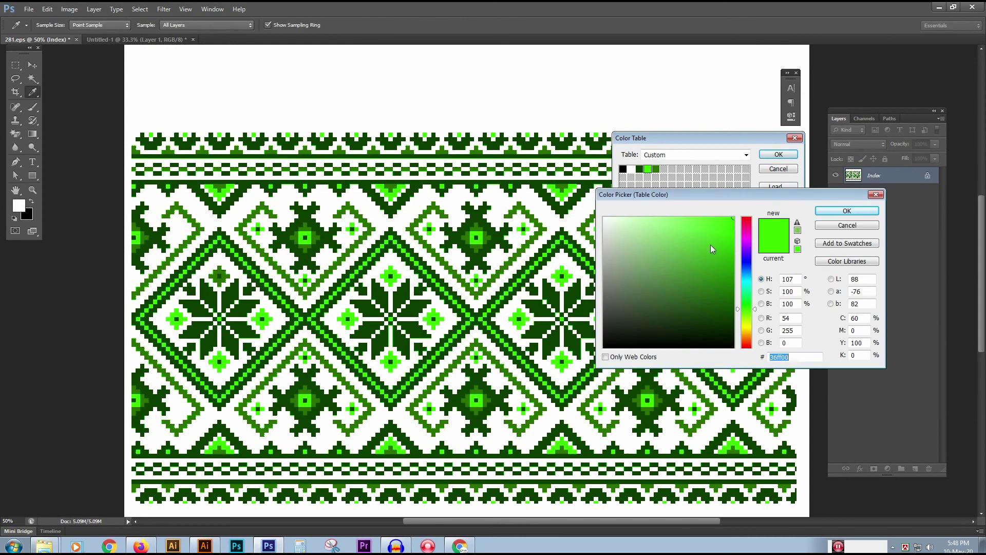
drag(728, 288, 691, 337)
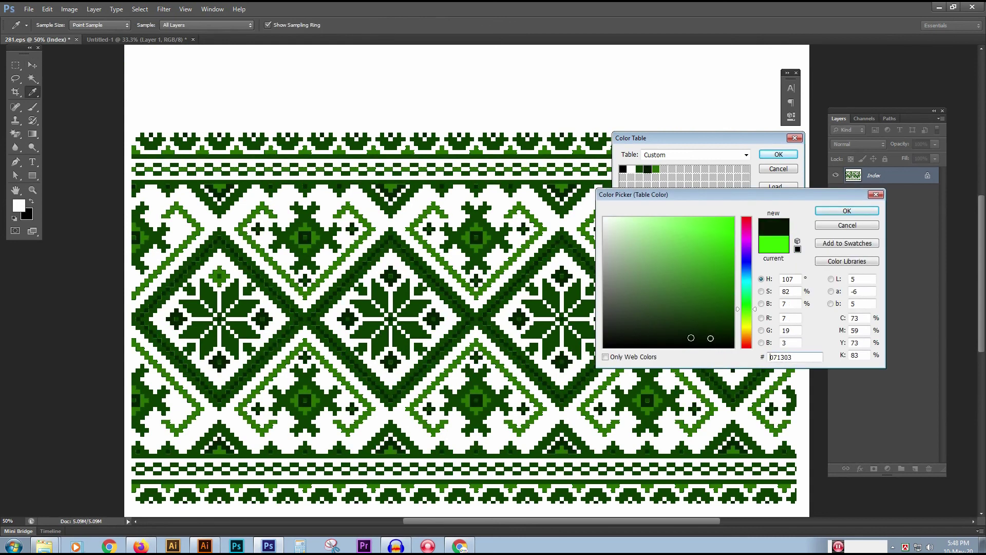
click(847, 225)
click(778, 170)
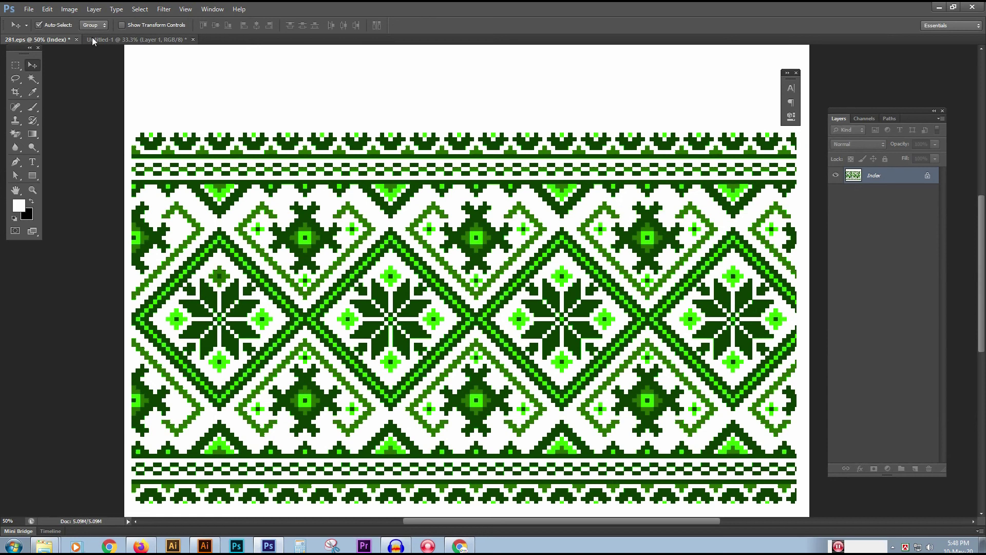
Close the Untitled-1 document without saving its changes
click(143, 40)
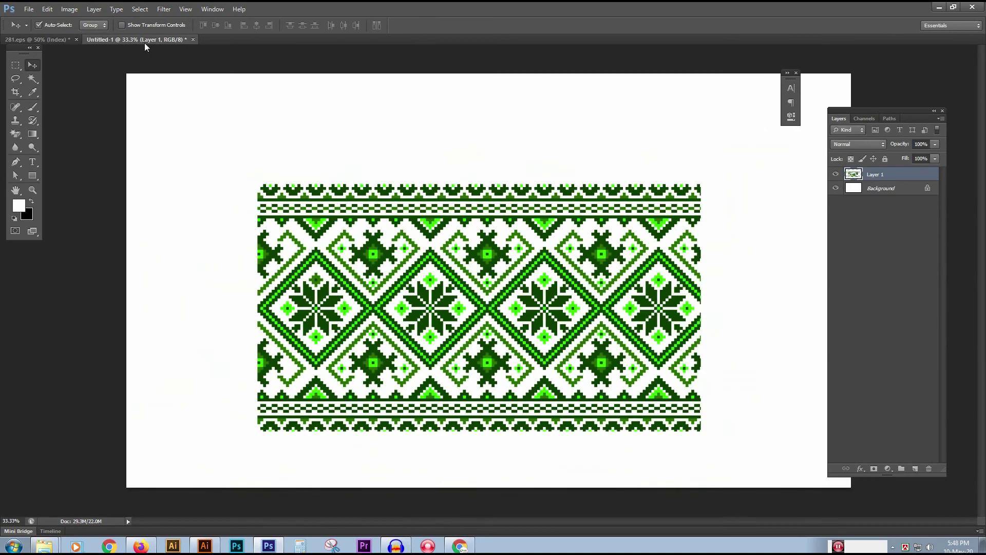
click(67, 37)
click(138, 40)
click(193, 39)
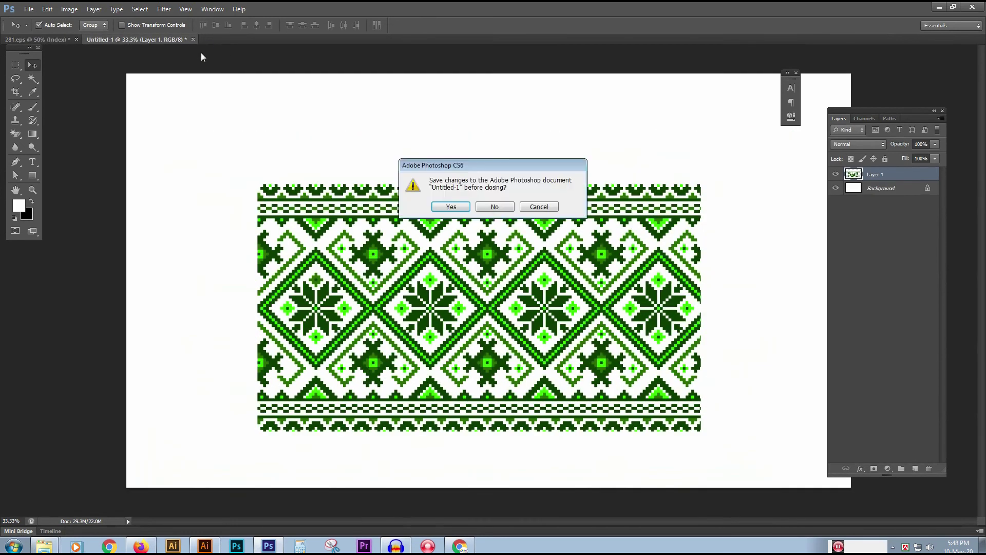
click(494, 207)
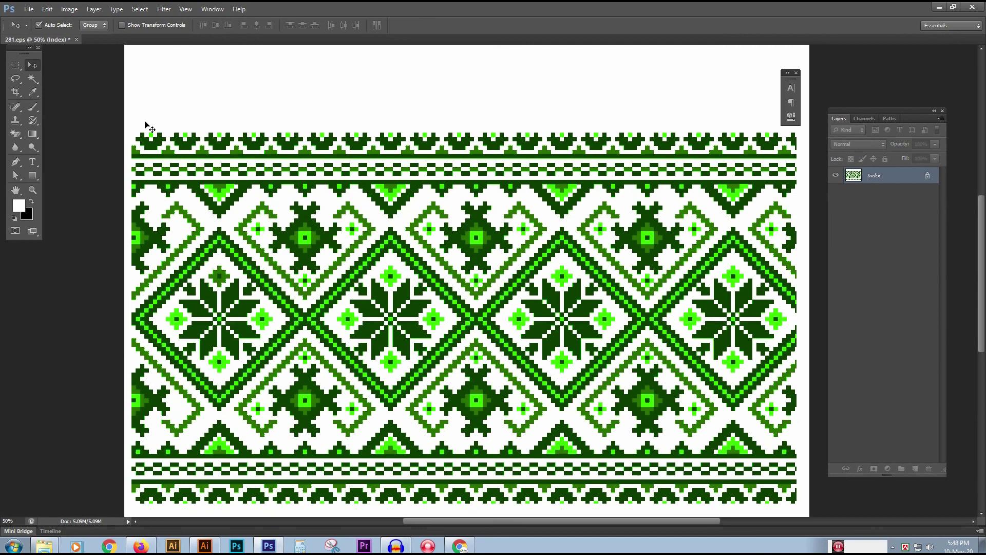
Shift the indexed pattern slightly upward on the 281.eps canvas with the Move tool
scroll(224, 205, down, 2)
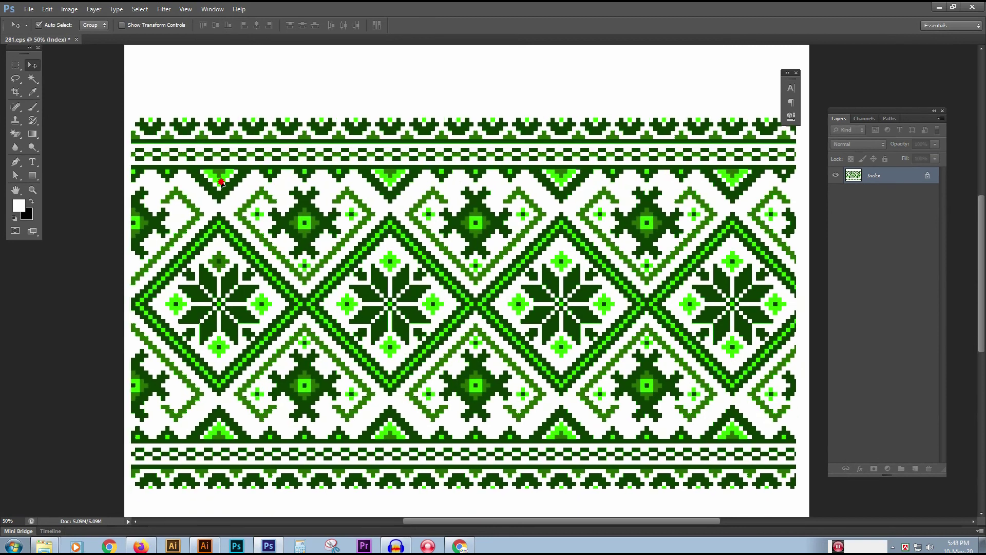
drag(221, 182, 225, 183)
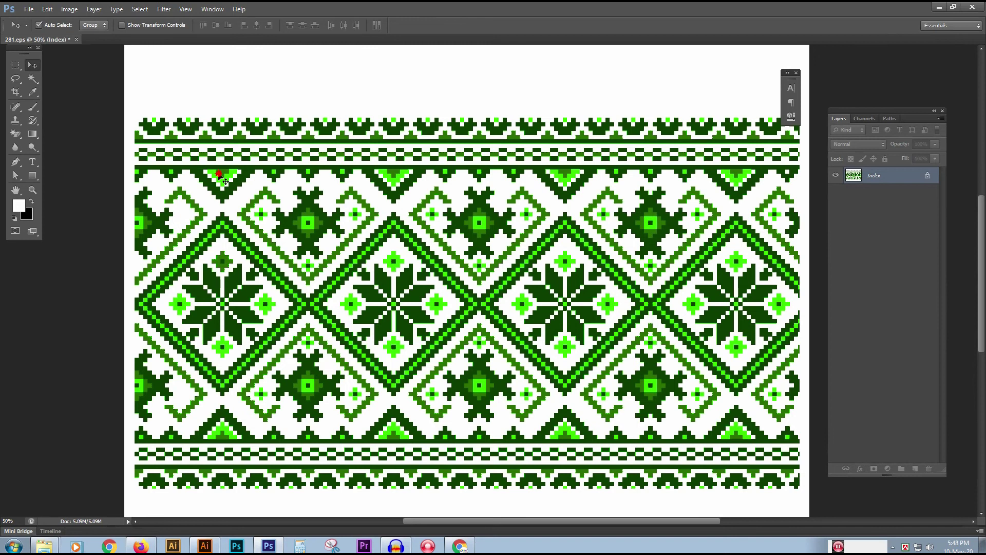
drag(219, 174, 218, 155)
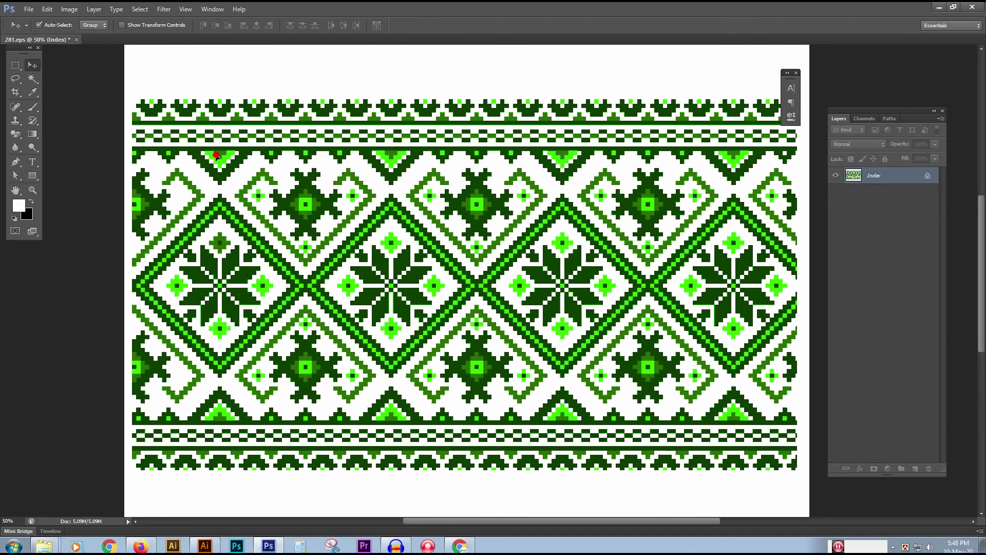
drag(216, 156, 219, 155)
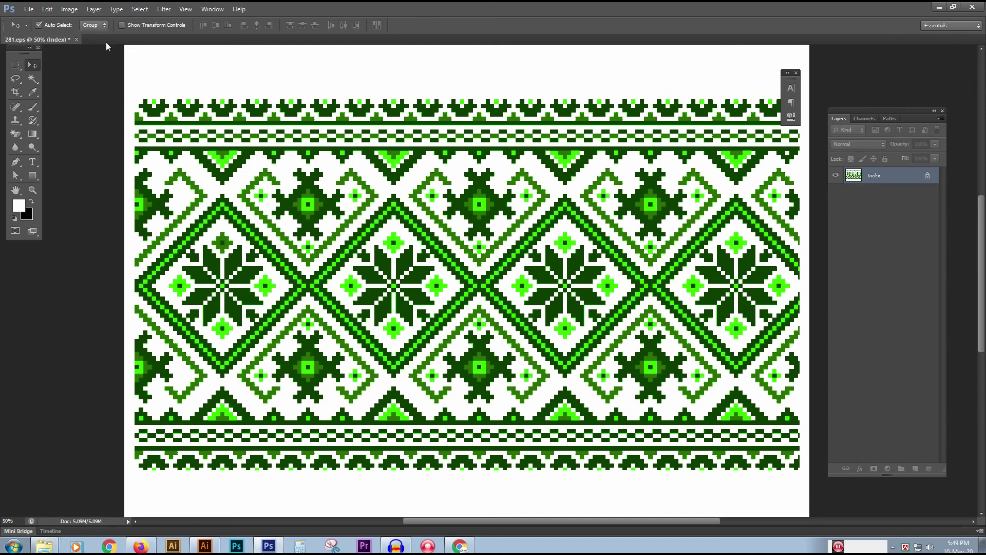
click(70, 8)
mouse_move(81, 25)
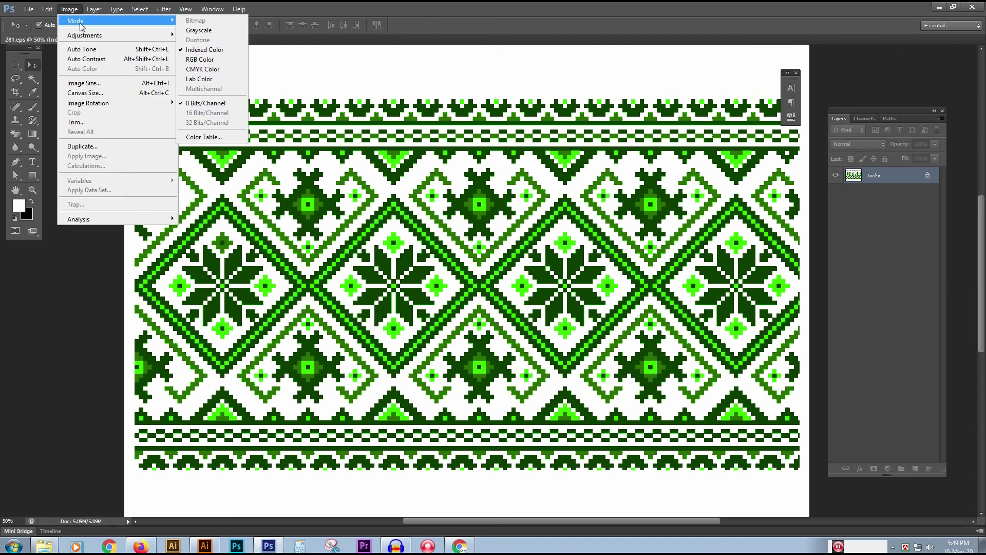
click(324, 279)
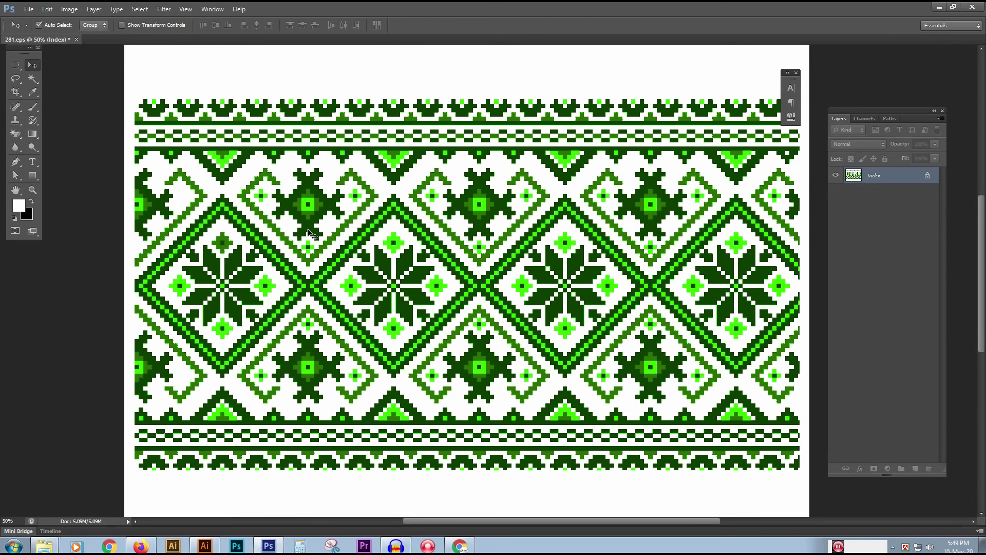
Open the IMG_20191122_182111 photo from the For Tutorial folder on the Desktop
key(ctrl+o)
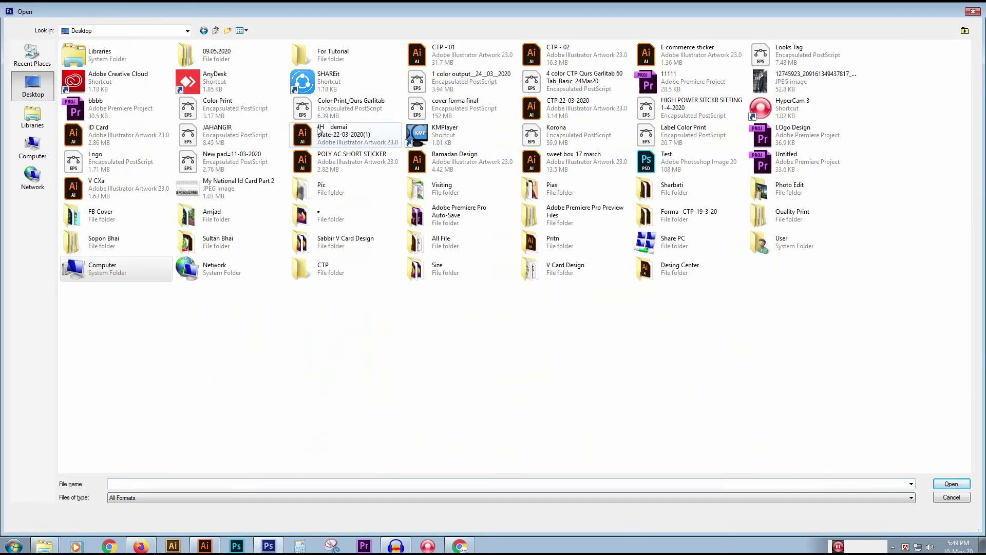
click(312, 222)
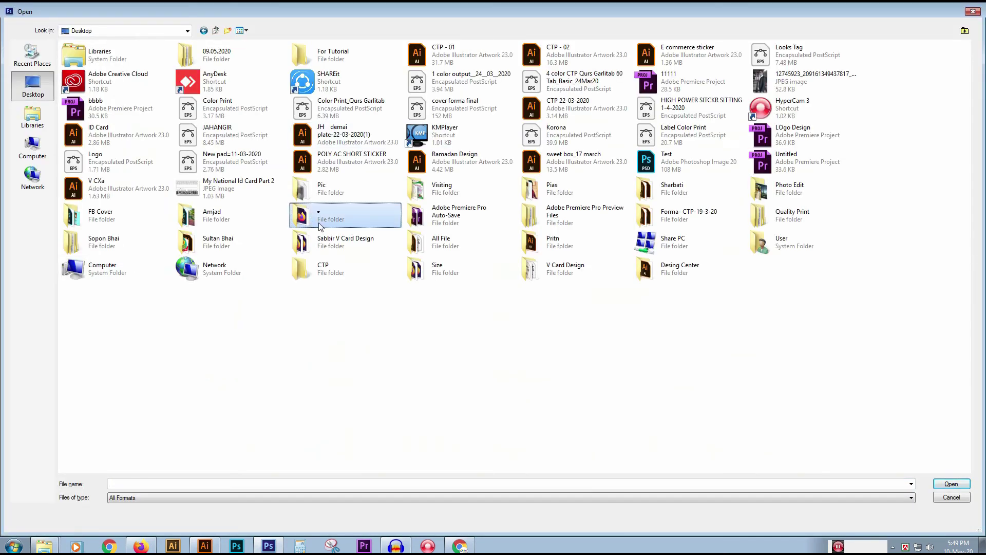
key(f)
key(f)
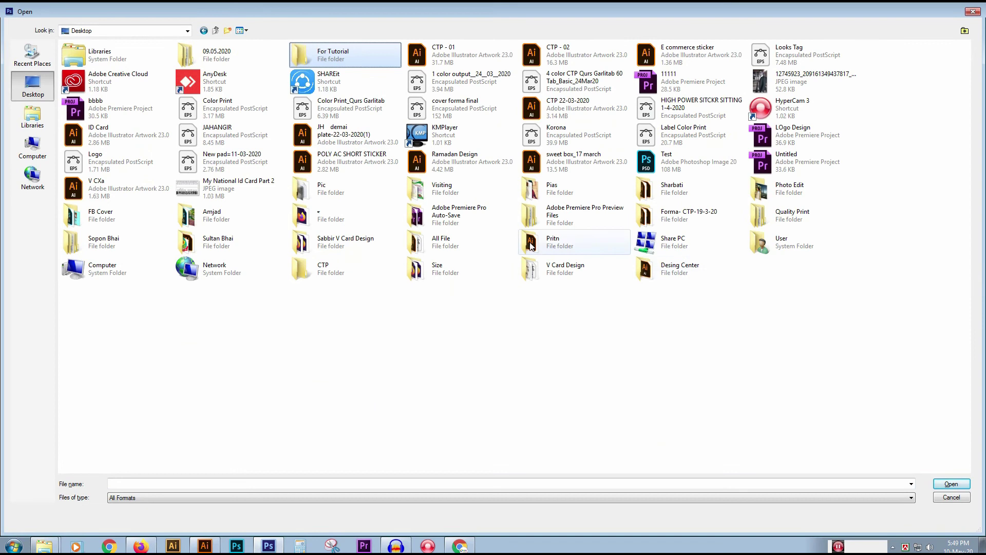
double_click(356, 67)
key(Right)
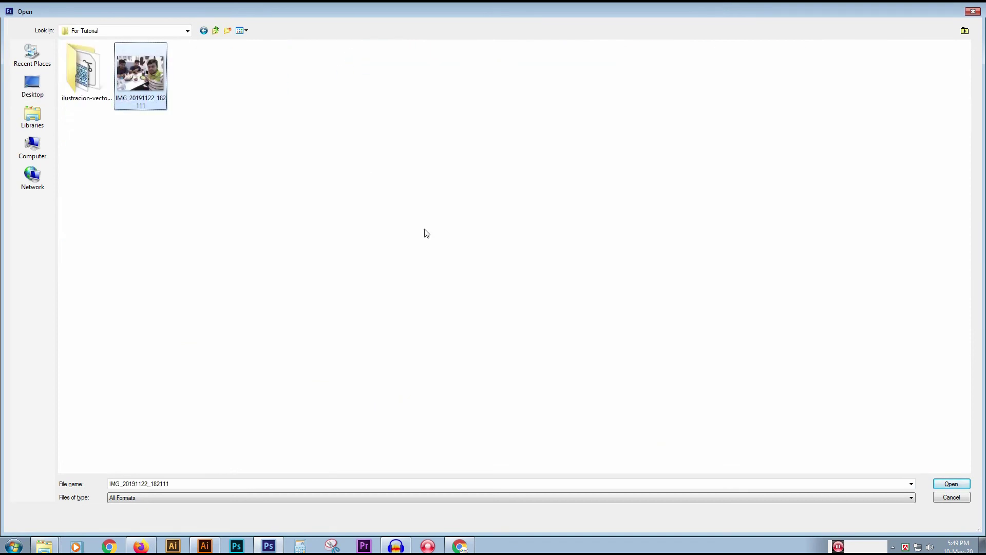
key(Return)
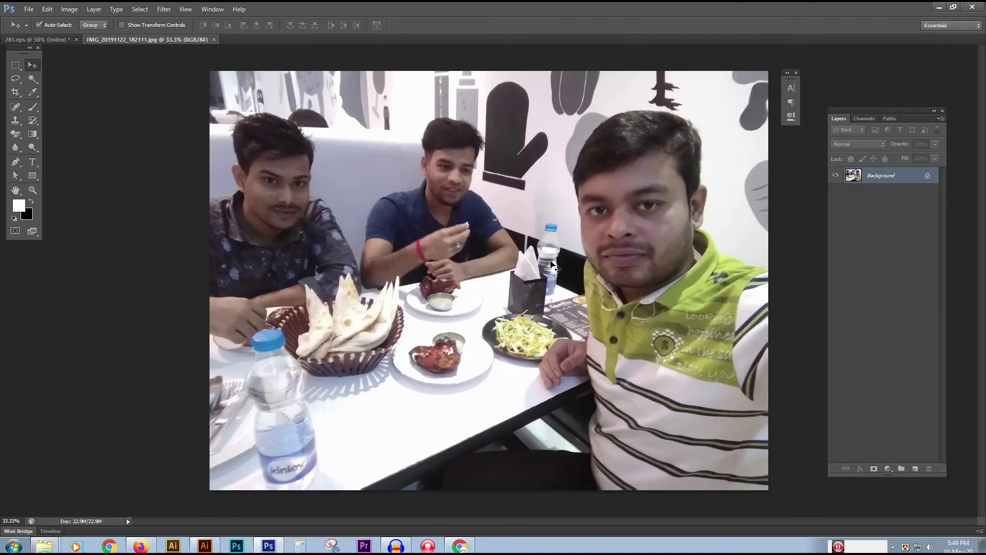
Convert the IMG_20191122_182111.jpg photo from RGB to Lab Color
click(67, 39)
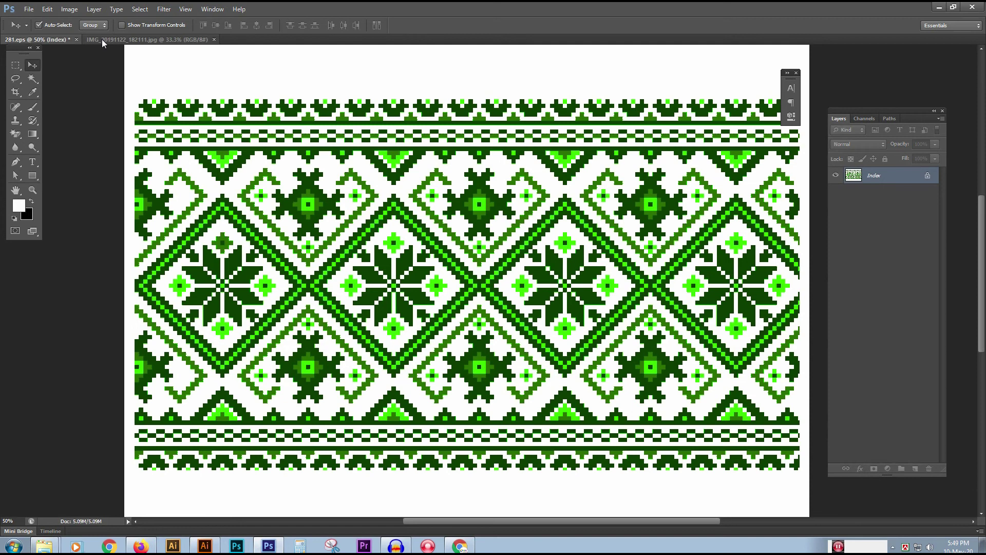
click(102, 40)
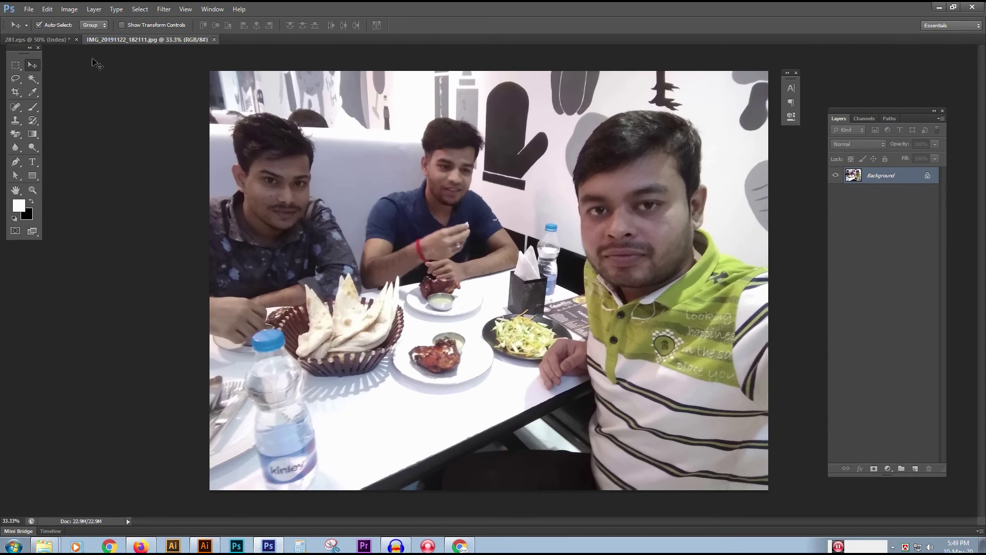
click(71, 10)
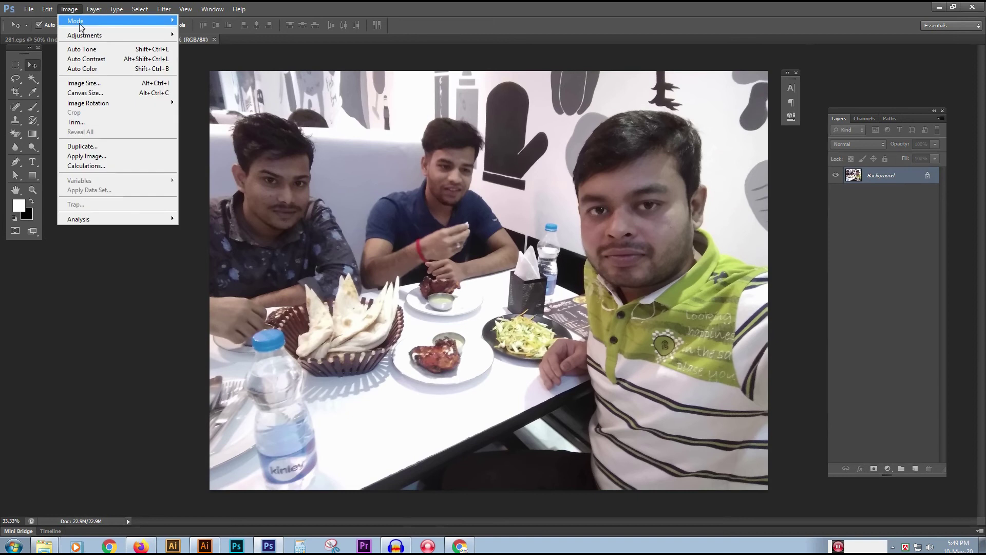
mouse_move(82, 20)
click(220, 80)
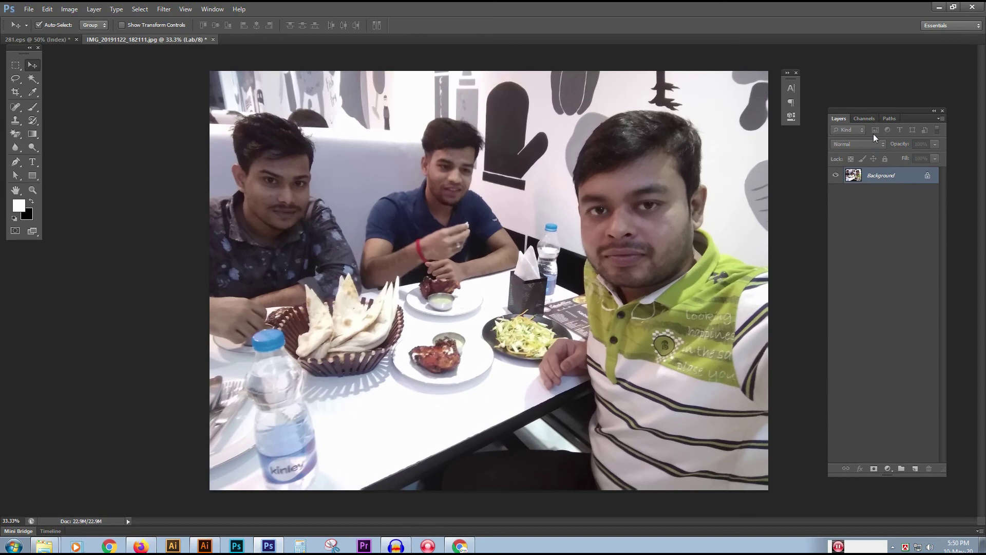
Examine the photo's Lightness, a and b channels one at a time and compare them with the Lab composite
click(866, 119)
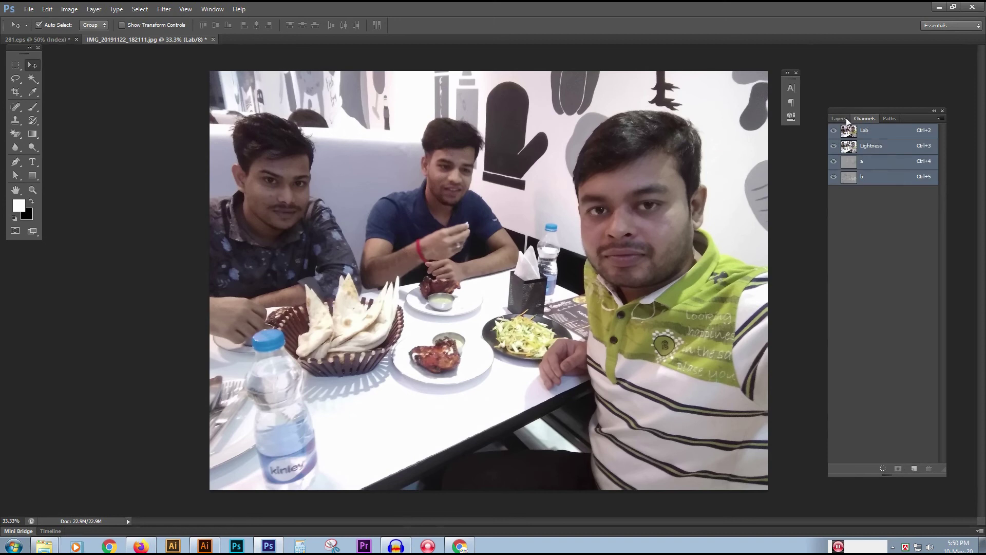
drag(868, 113, 842, 119)
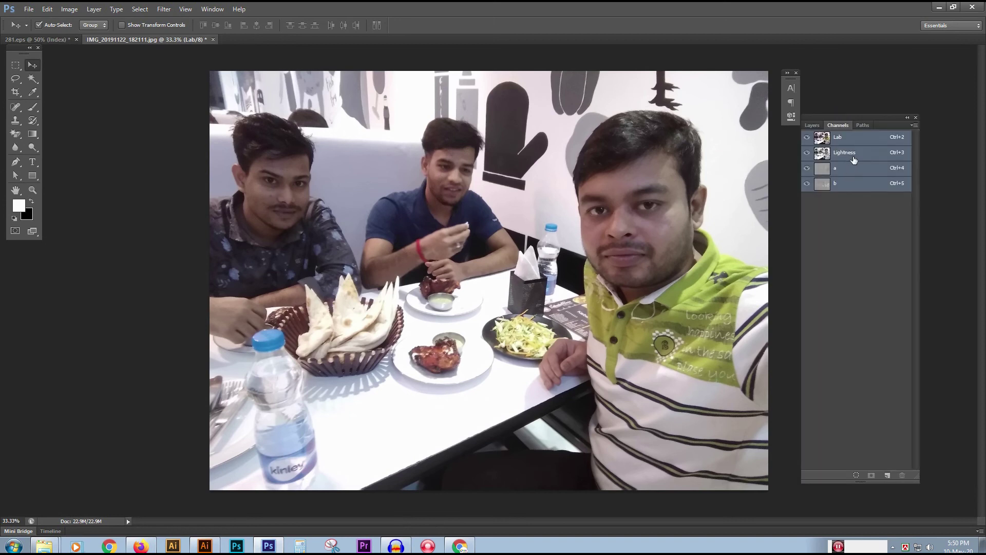
click(858, 156)
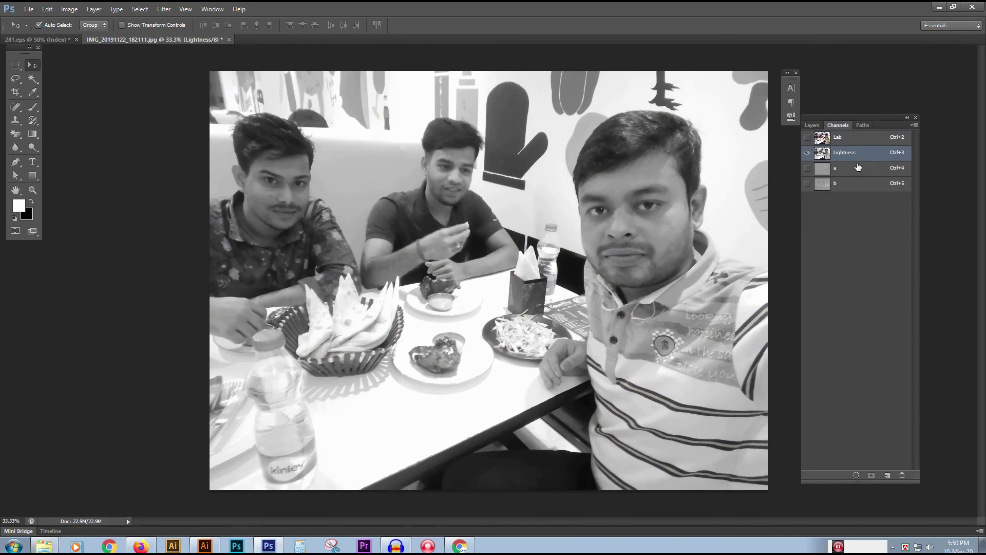
click(852, 170)
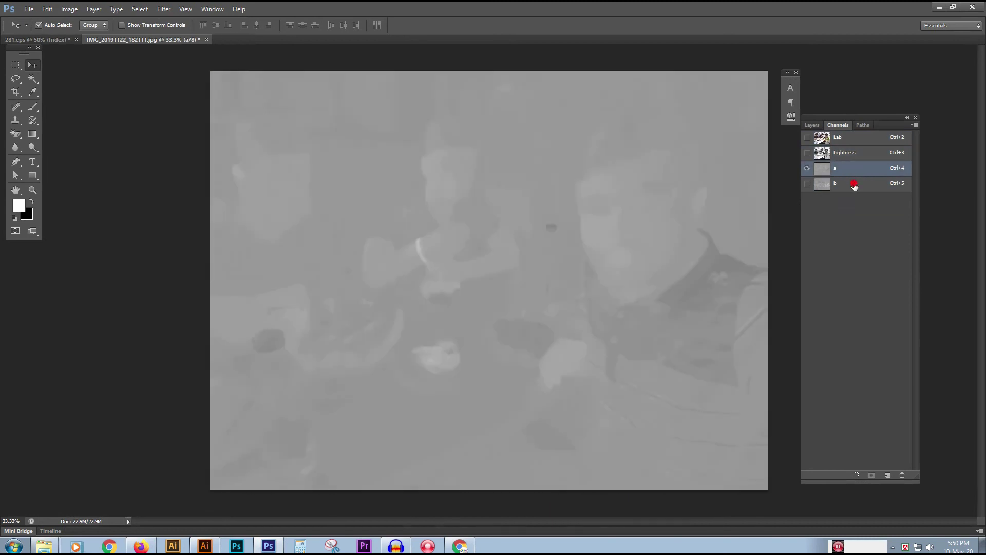
click(854, 184)
click(856, 171)
click(856, 156)
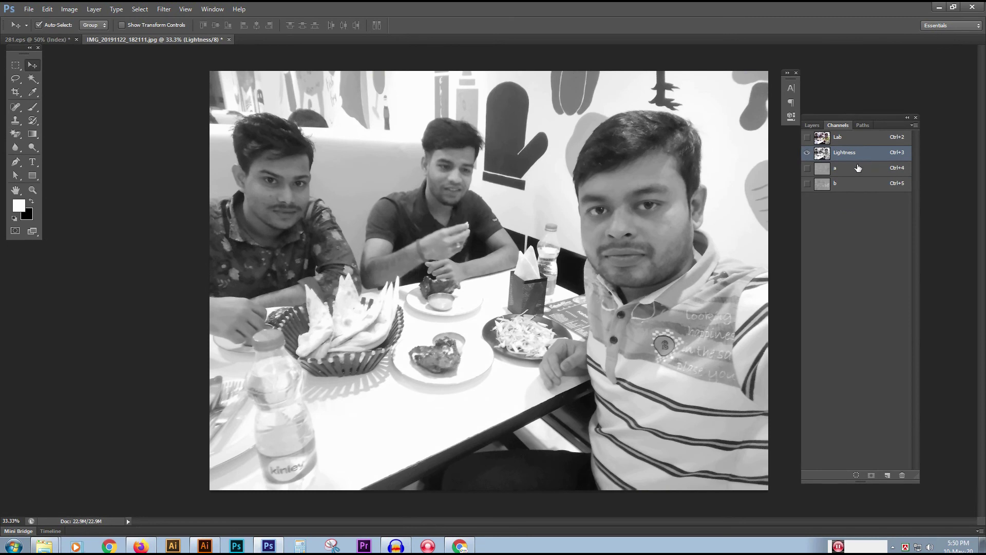
click(852, 139)
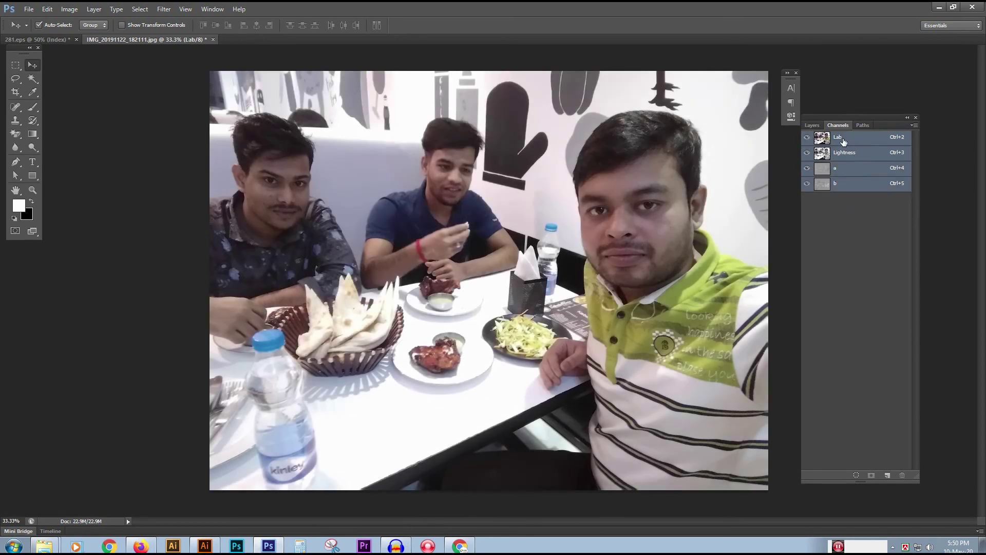
click(859, 158)
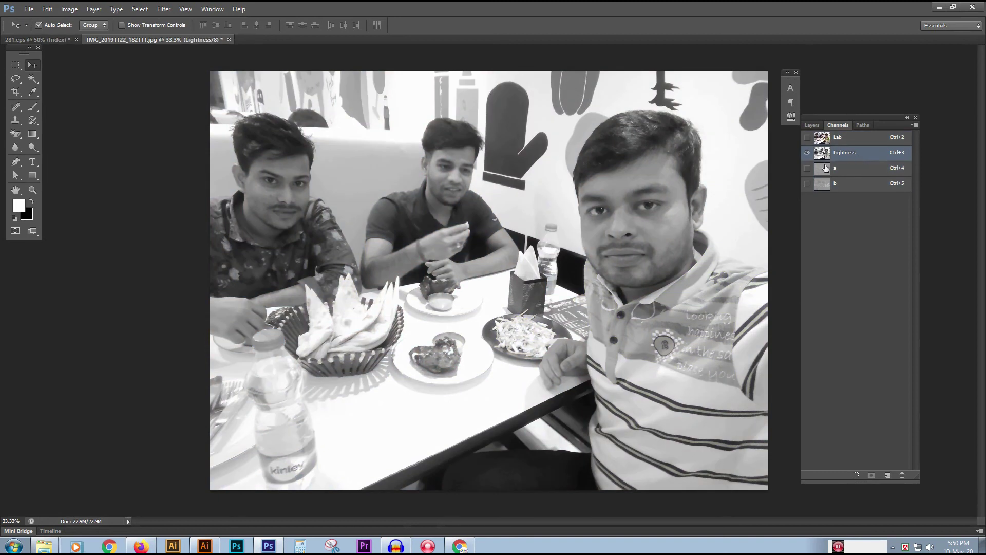
click(851, 170)
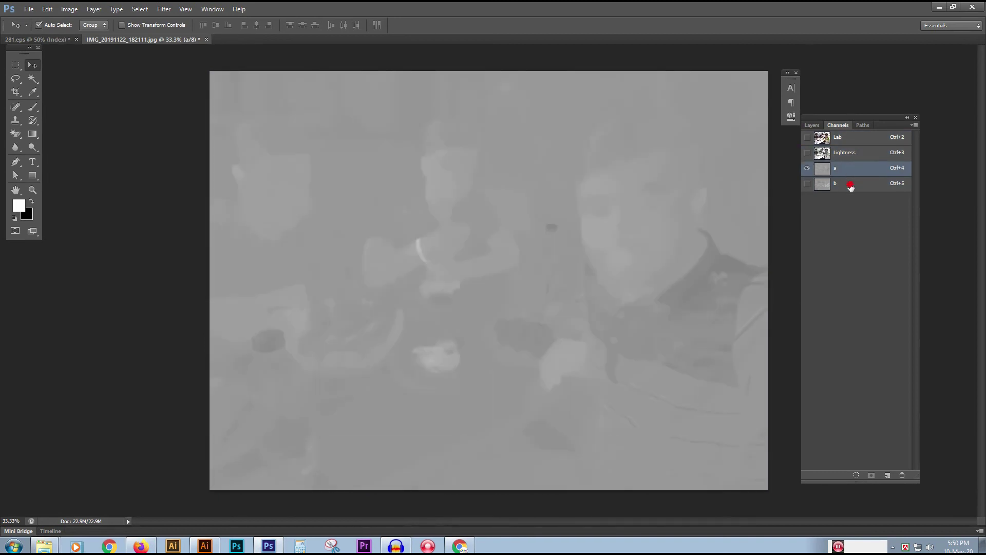
click(851, 186)
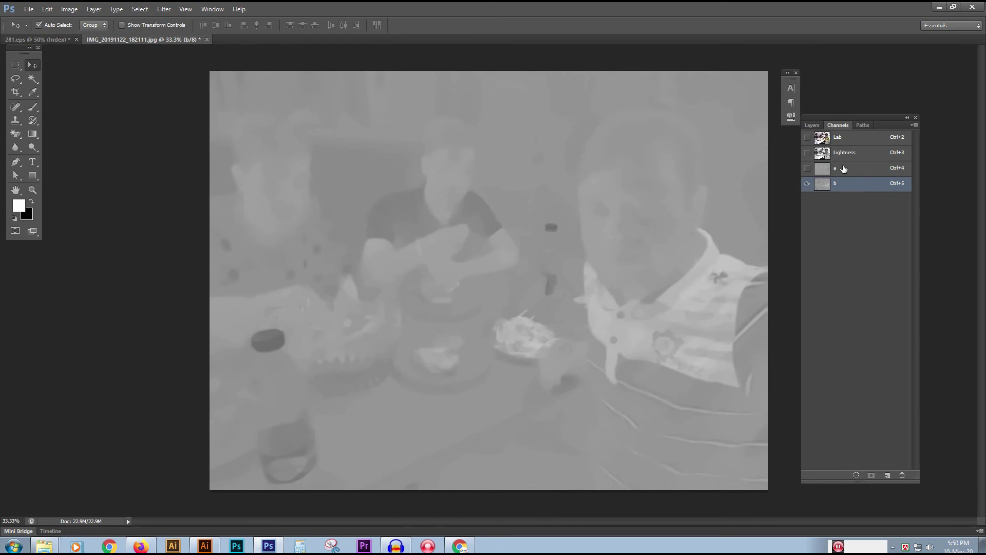
Copy the whole a channel into the b channel, clear the selection and display the Lab composite
click(844, 168)
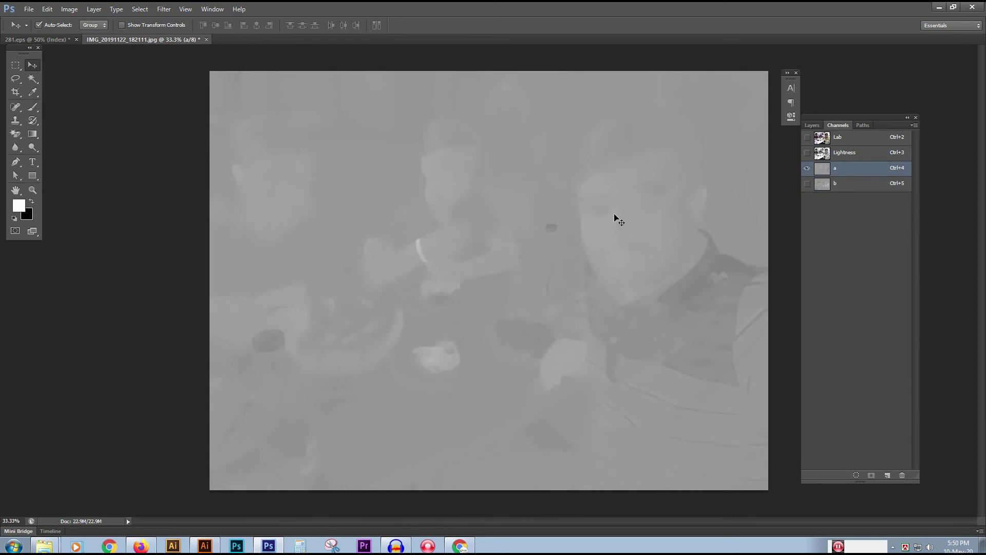
key(ctrl+a)
click(851, 188)
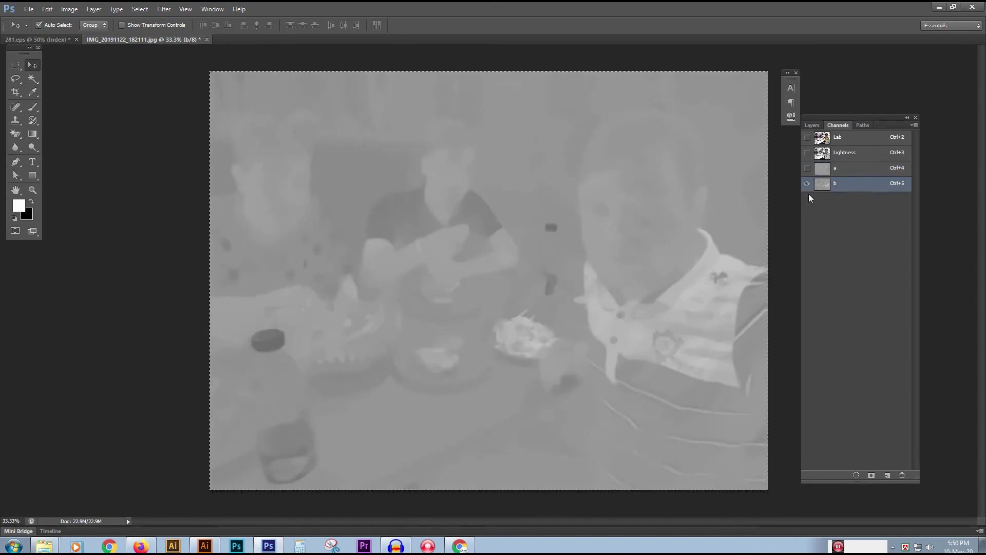
click(847, 170)
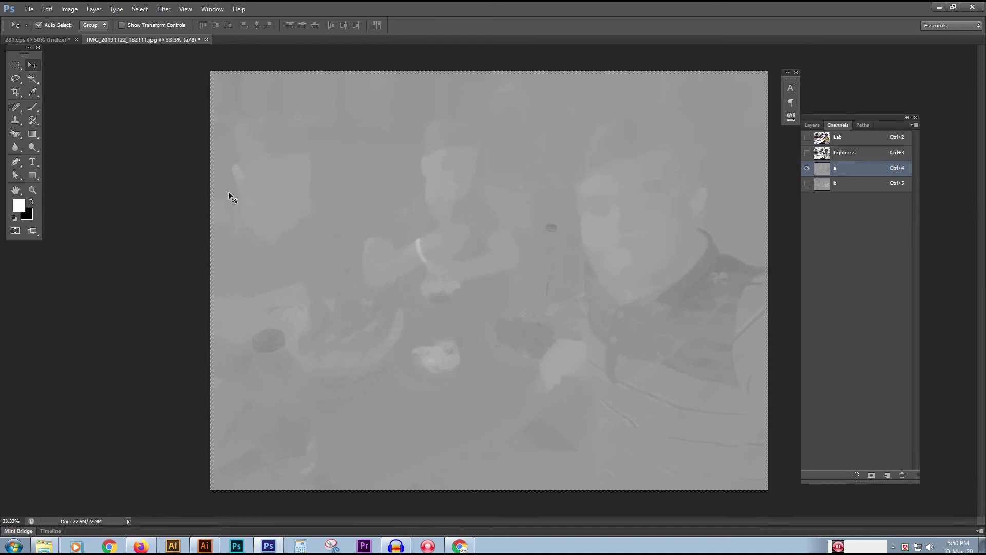
click(865, 181)
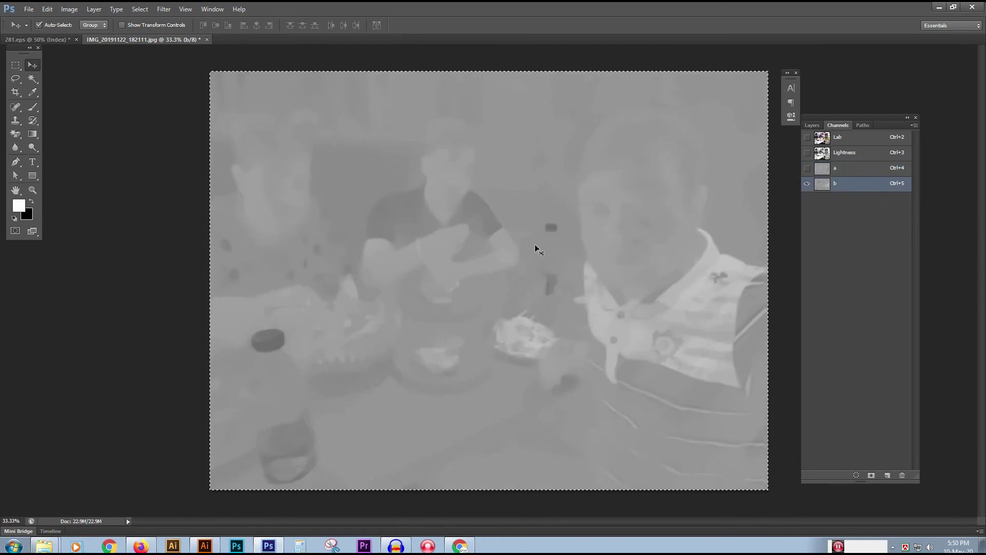
key(ctrl+v)
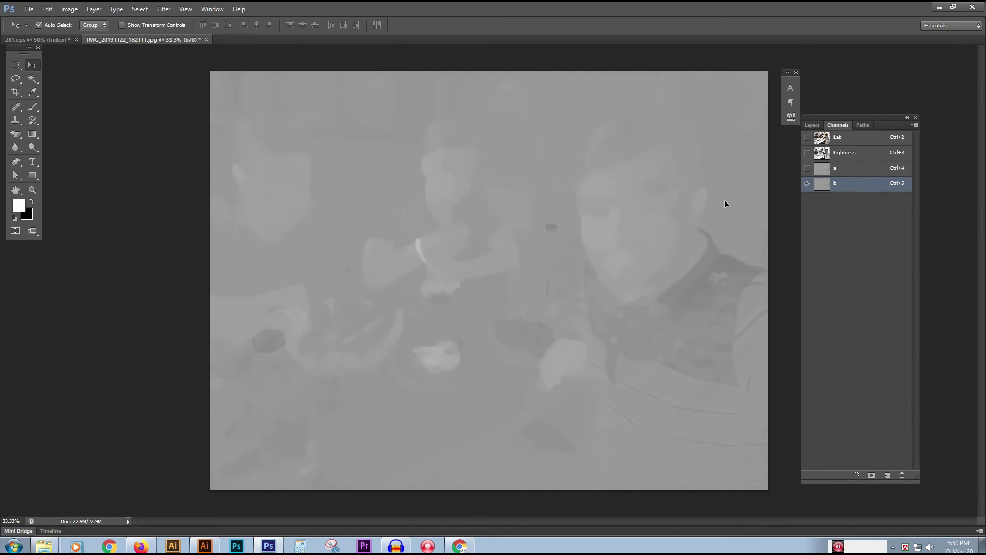
key(ctrl+d)
click(848, 139)
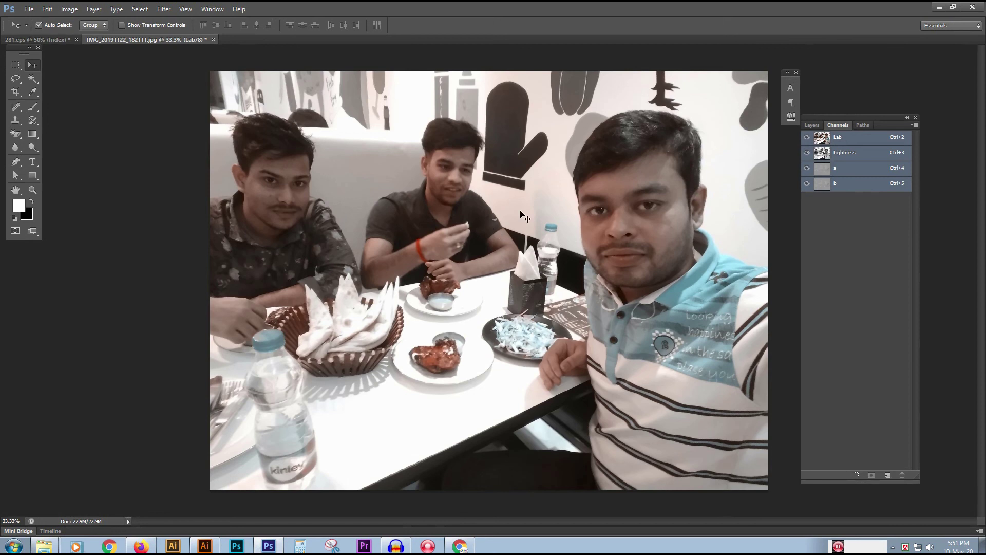
Try converting the Background into a regular layer, toggle its visibility, and undo the conversion
click(813, 125)
double_click(884, 185)
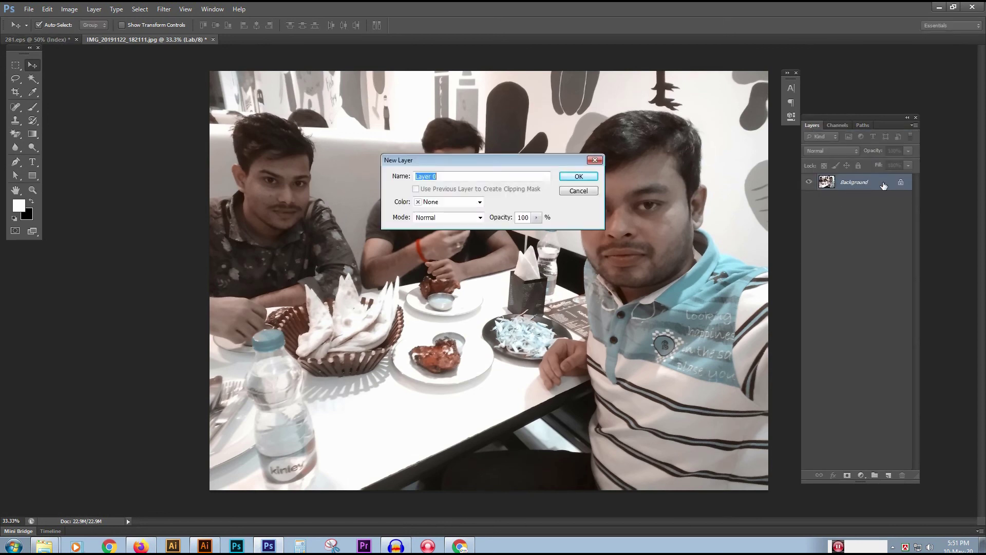
click(578, 176)
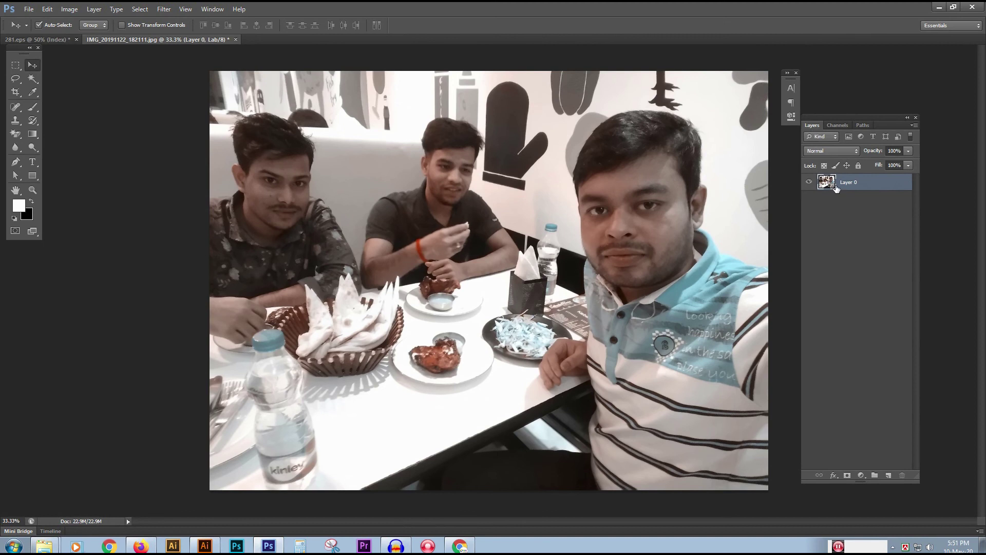
click(809, 182)
click(809, 182)
key(ctrl+z)
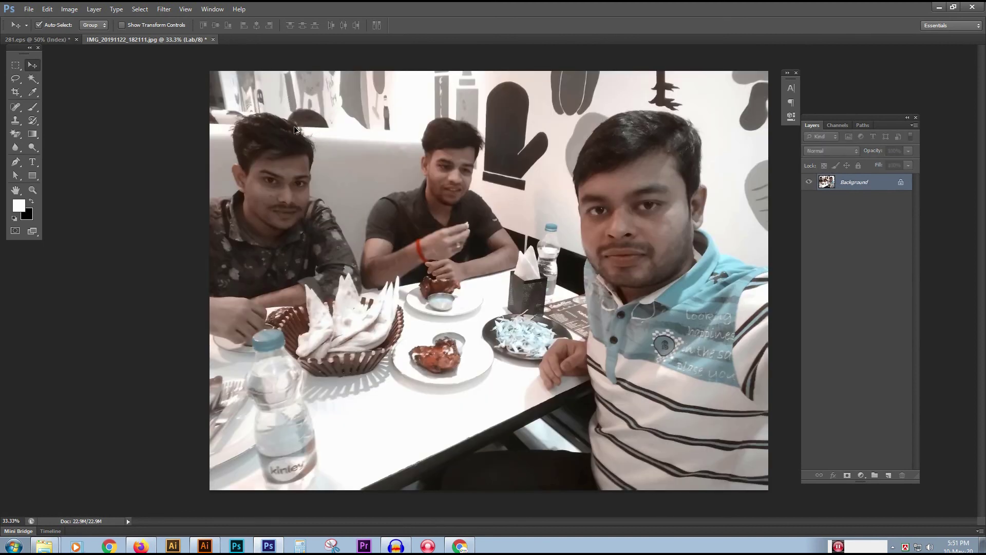
Undo the channel paste and the Lab Color conversion, and duplicate the photo's Background layer
key(ctrl+a)
key(ctrl+d)
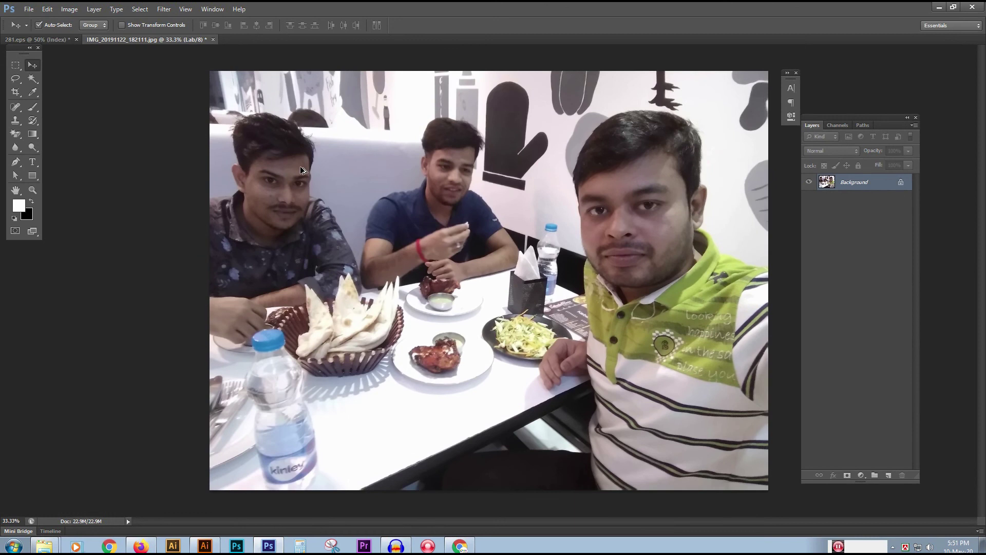
key(ctrl+alt+z)
key(ctrl+j)
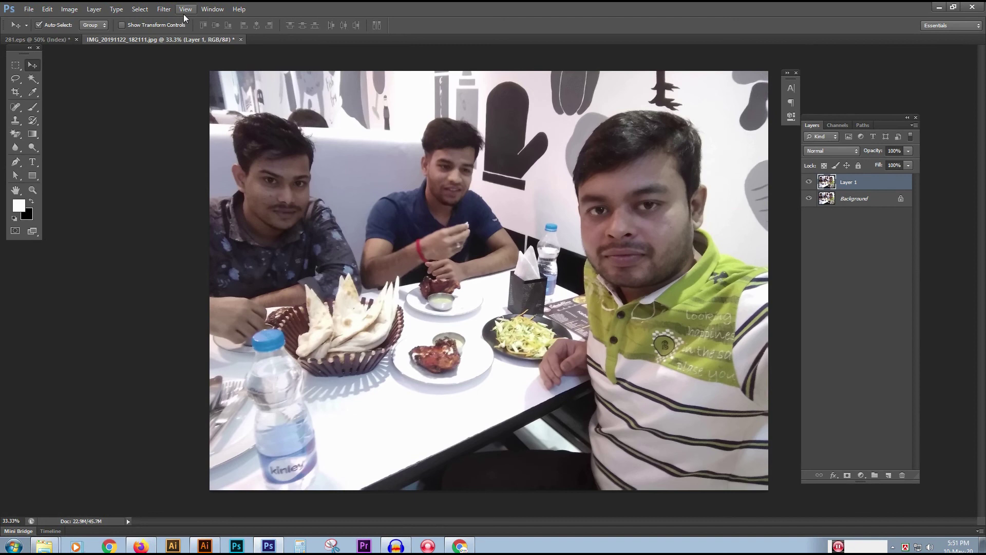
Convert the two-layer photo from RGB to Lab Color without flattening the layers
click(74, 11)
mouse_move(85, 21)
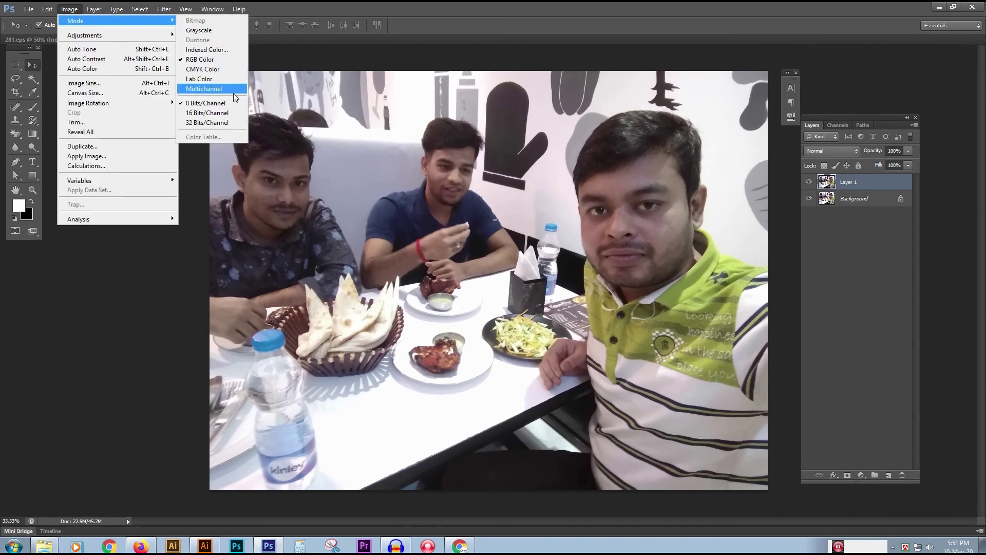
click(199, 79)
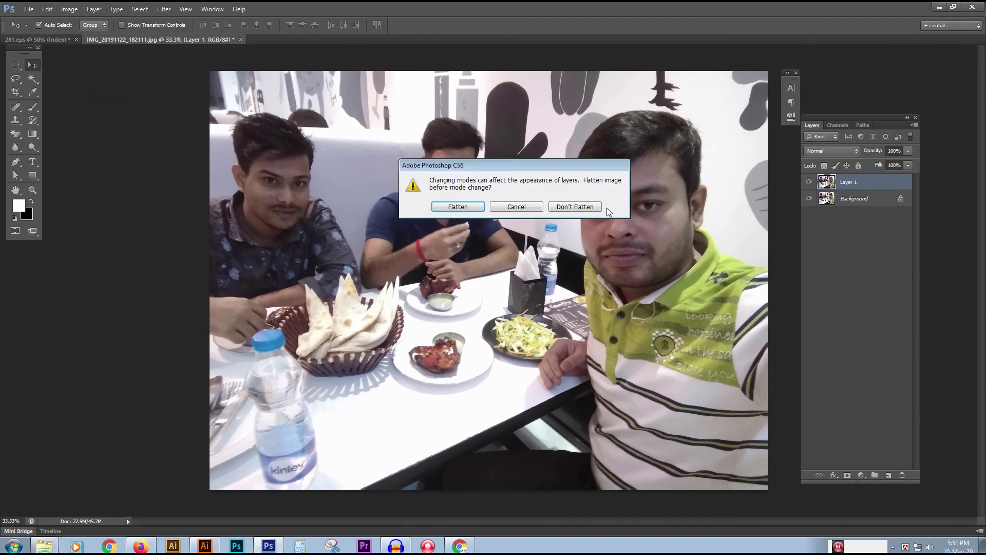
click(560, 210)
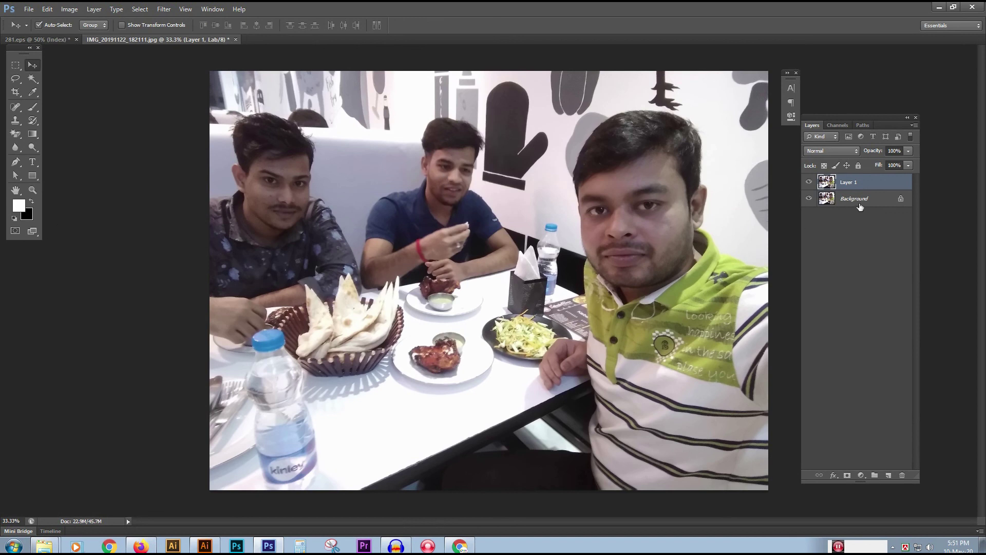
Toggle the duplicate layer's visibility repeatedly to compare it with the Background in Lab Color
click(809, 183)
click(809, 183)
click(809, 183)
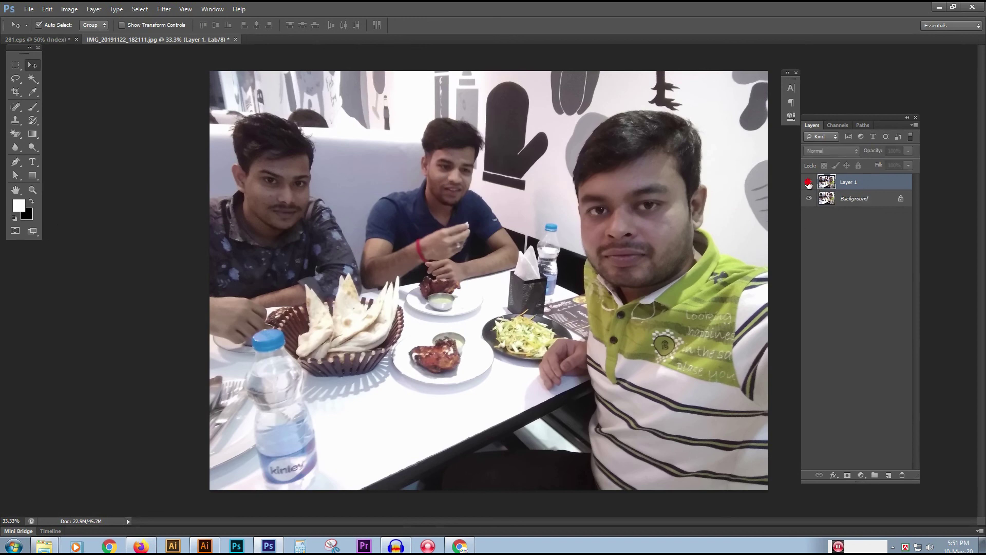
click(809, 183)
click(809, 184)
click(809, 184)
click(809, 184)
click(809, 183)
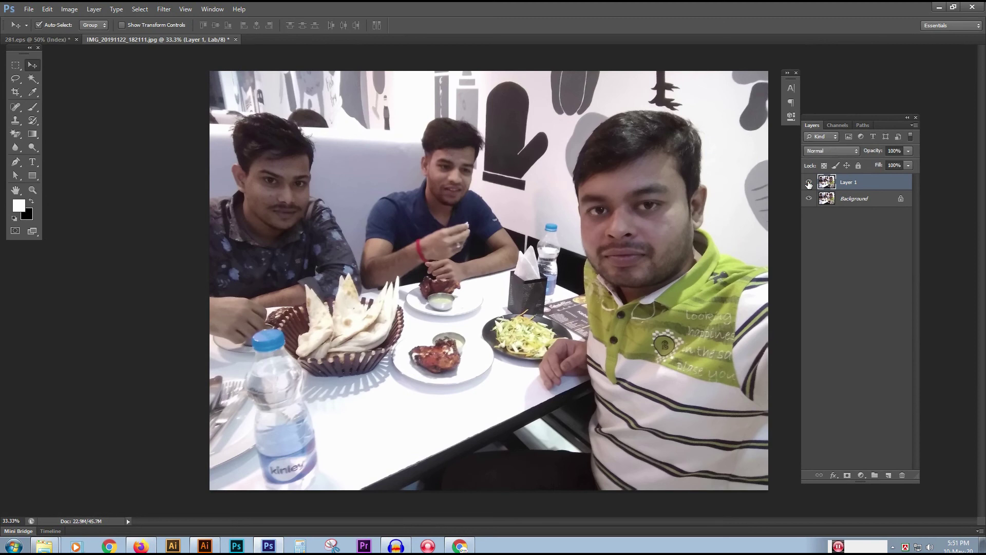
Copy the duplicate layer's entire a channel into its b channel, restore the Lab composite view and deselect
click(837, 126)
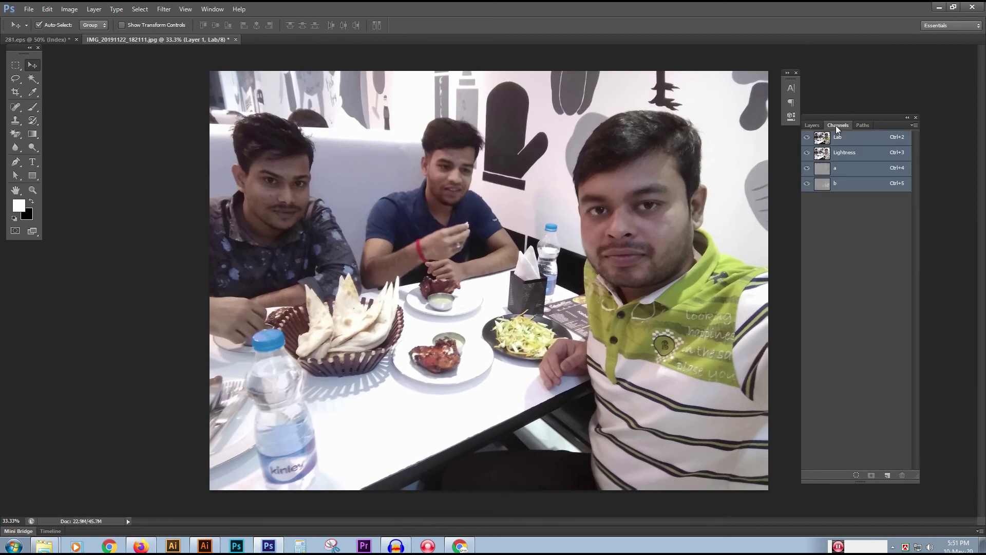
click(850, 168)
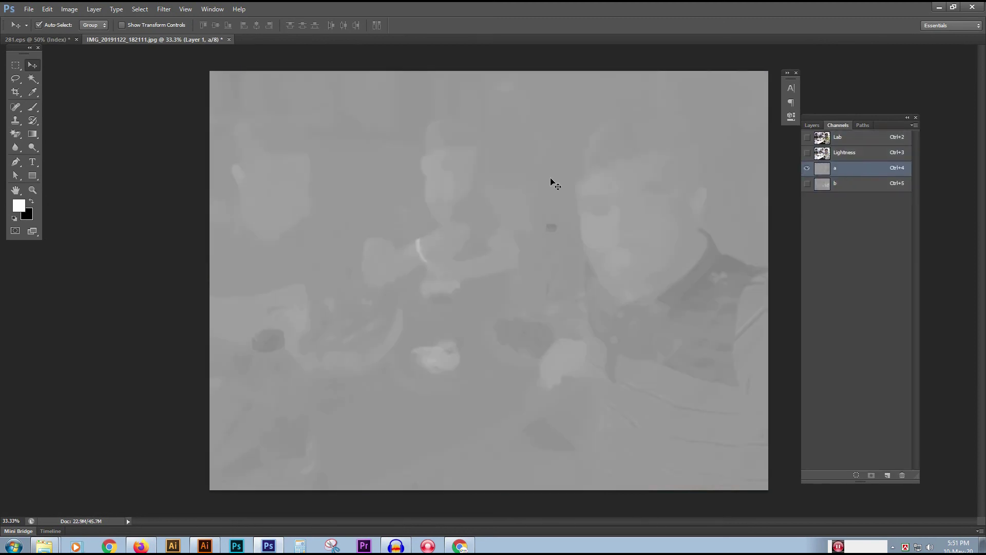
key(ctrl+a)
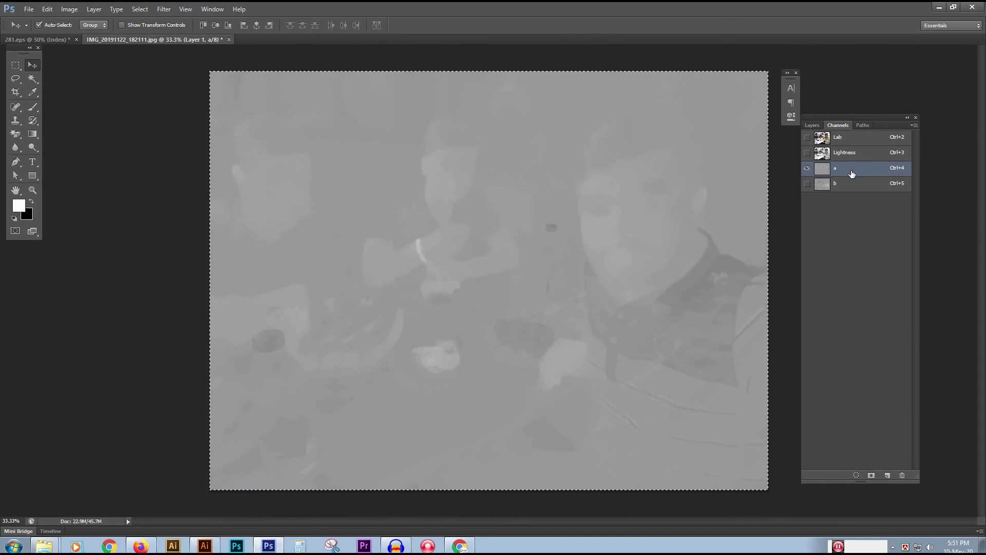
click(853, 187)
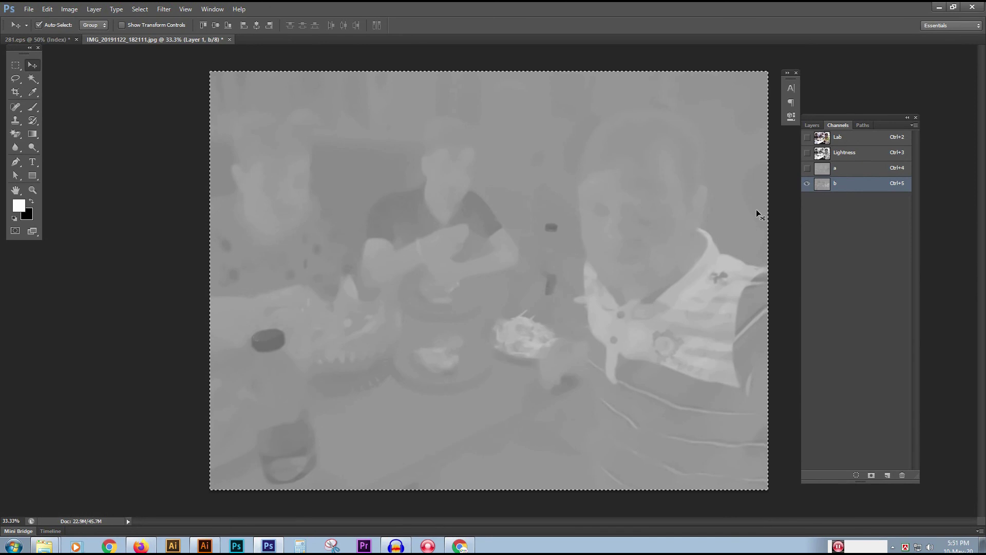
key(ctrl+v)
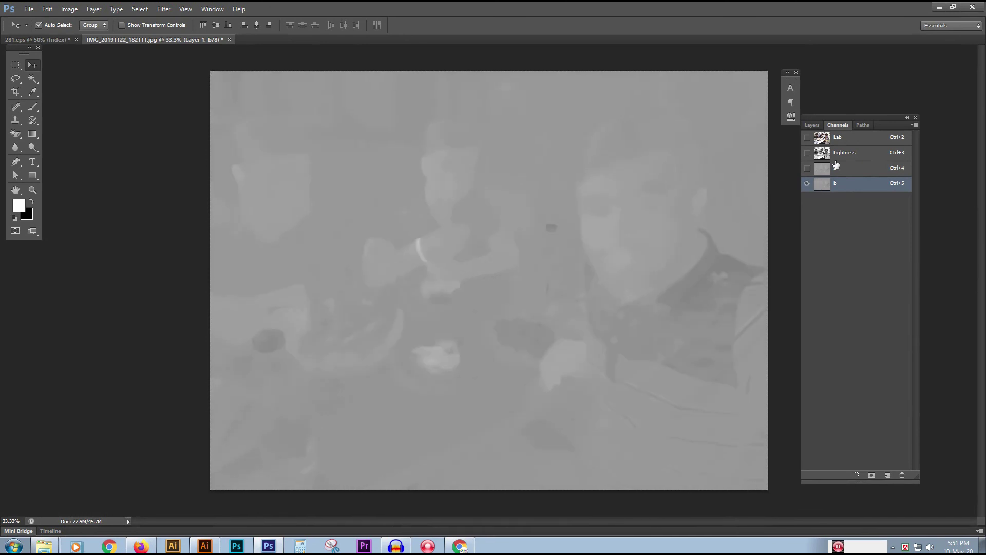
click(841, 142)
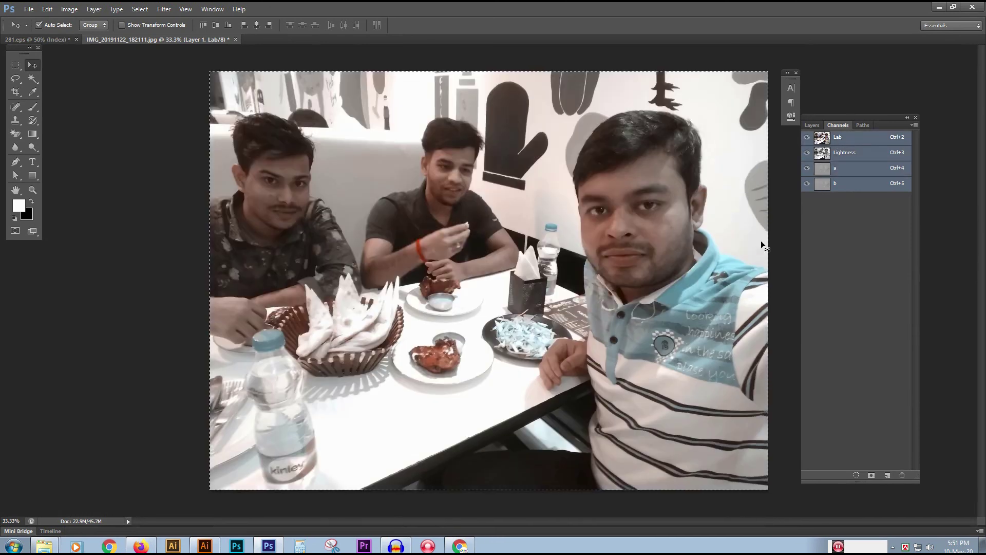
key(ctrl+d)
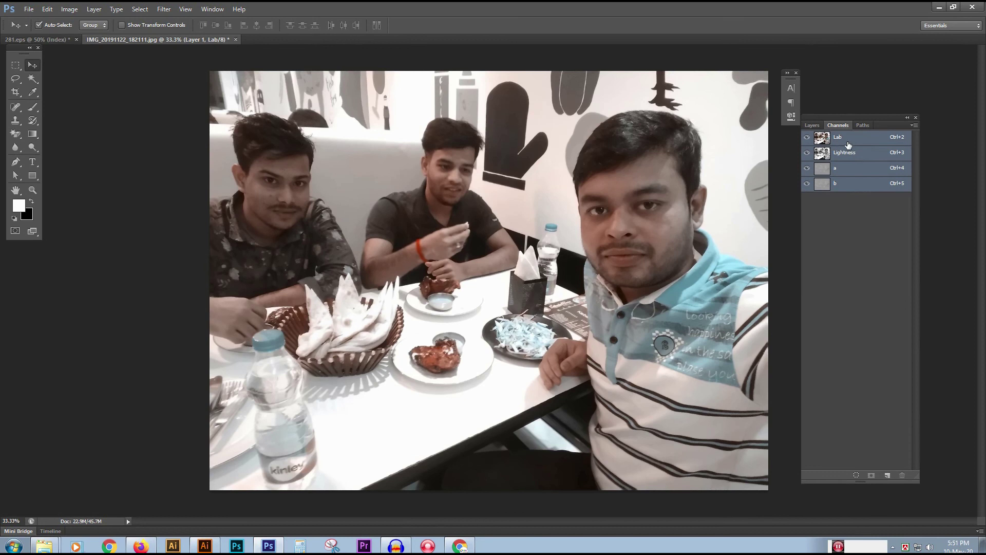
Switch Layer 1 off and on repeatedly to compare its altered colors with the original Background photo
click(812, 127)
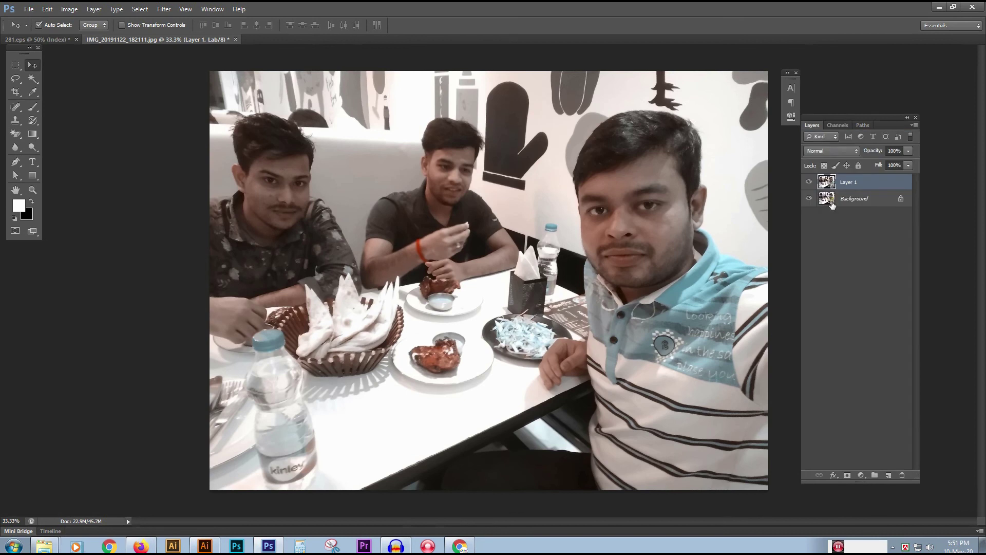
click(809, 183)
click(809, 183)
click(809, 183)
click(809, 183)
click(809, 183)
click(810, 183)
click(810, 183)
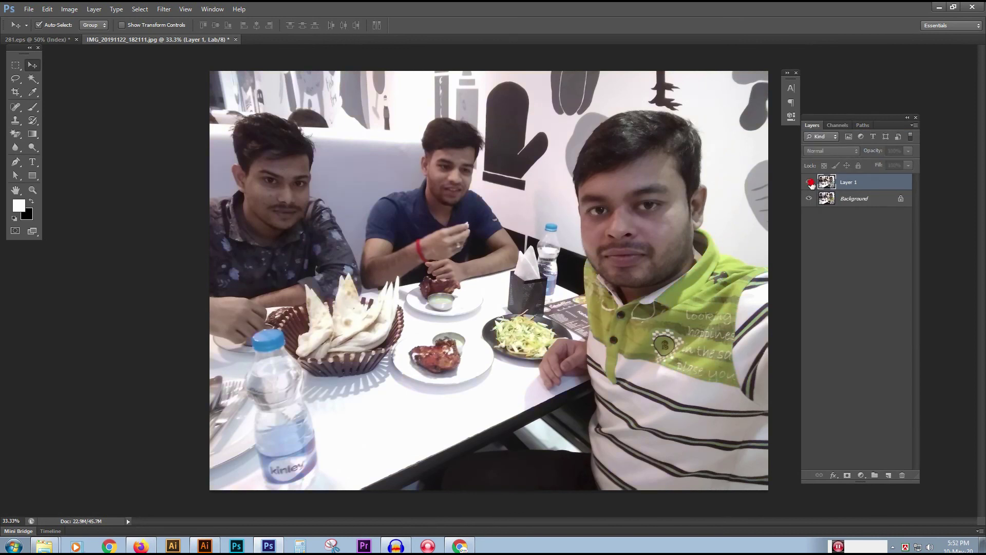
click(810, 183)
click(810, 183)
click(810, 183)
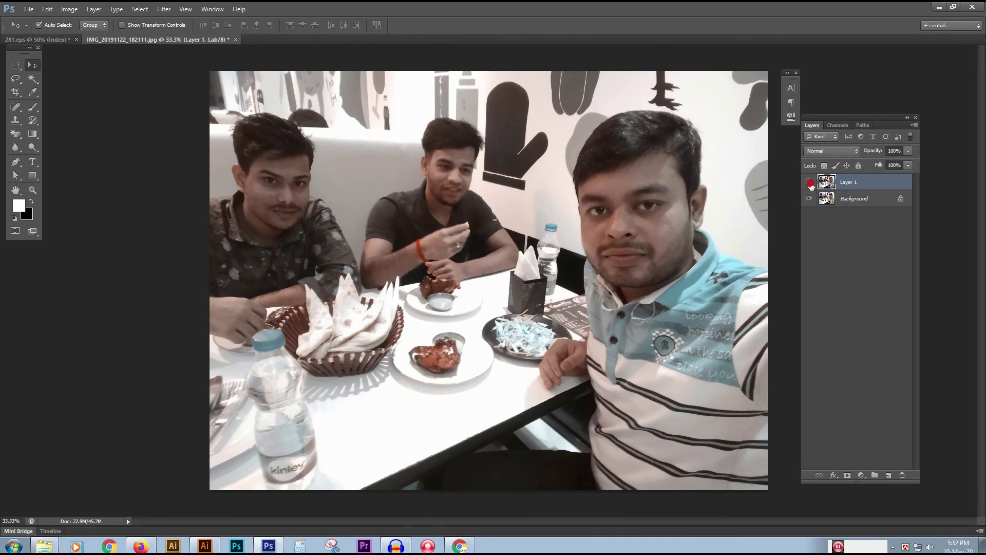
Compare the recolored Layer 1 with the original Background by repeatedly hiding and showing it, leaving Layer 1 visible
click(810, 183)
click(809, 183)
click(809, 183)
click(809, 183)
click(809, 183)
click(808, 183)
click(809, 183)
click(809, 184)
click(809, 184)
Add a Curves adjustment layer above Layer 1 and steepen its b channel by moving both curve endpoints inward
click(861, 475)
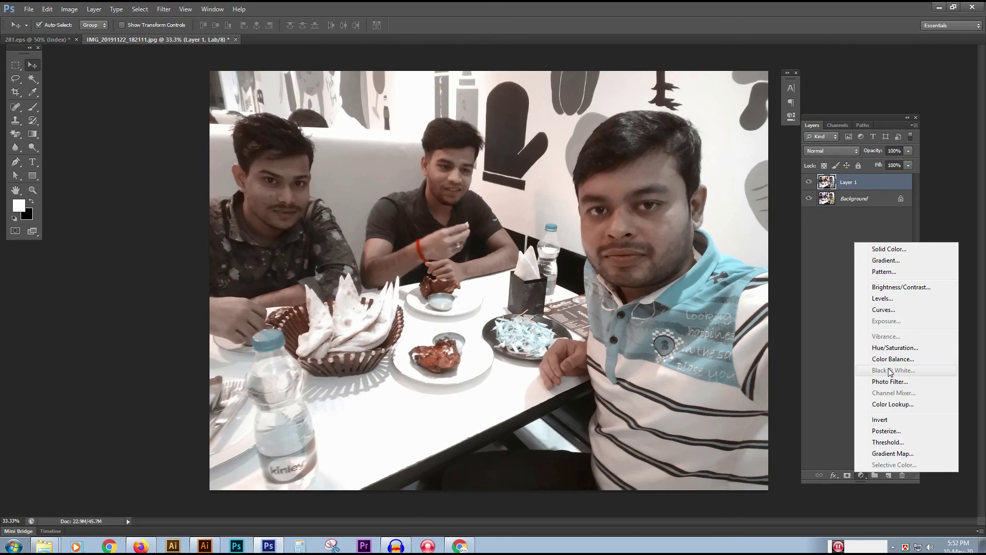
click(891, 311)
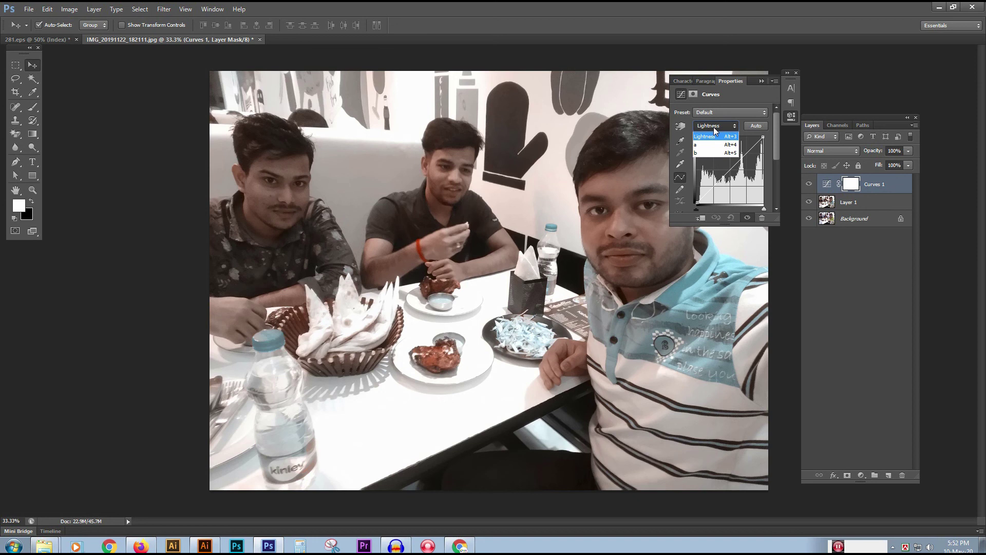
click(706, 153)
drag(697, 203, 712, 202)
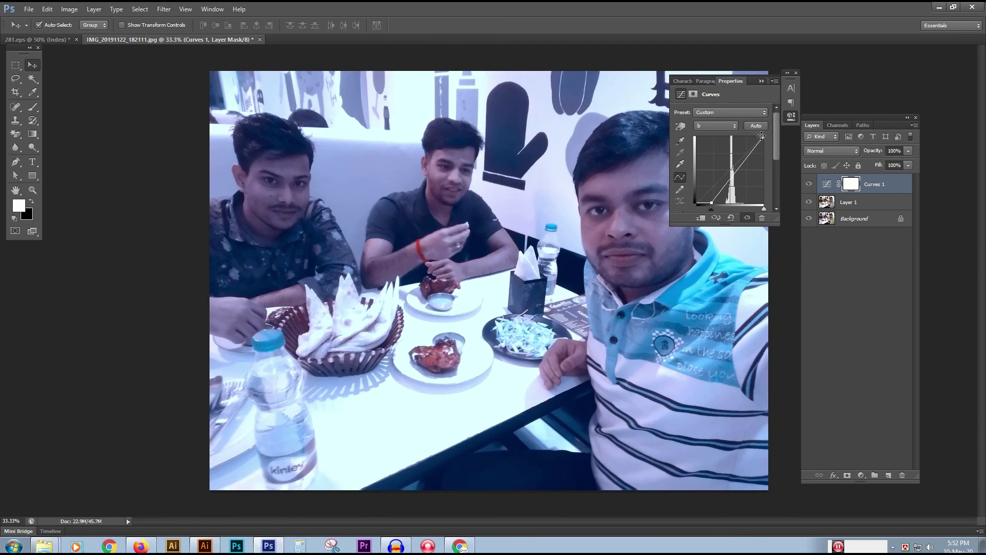
mouse_move(761, 136)
mouse_down()
mouse_move(763, 149)
mouse_move(752, 137)
mouse_up()
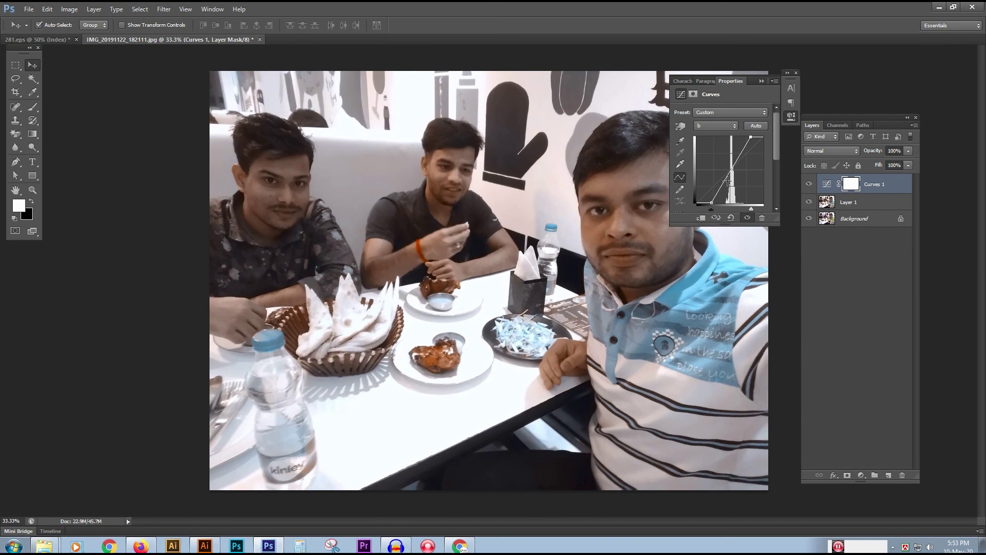
Steepen the a channel of the Curves adjustment by moving its lower and upper endpoints inward by similar amounts
click(731, 128)
click(719, 146)
drag(697, 203, 713, 206)
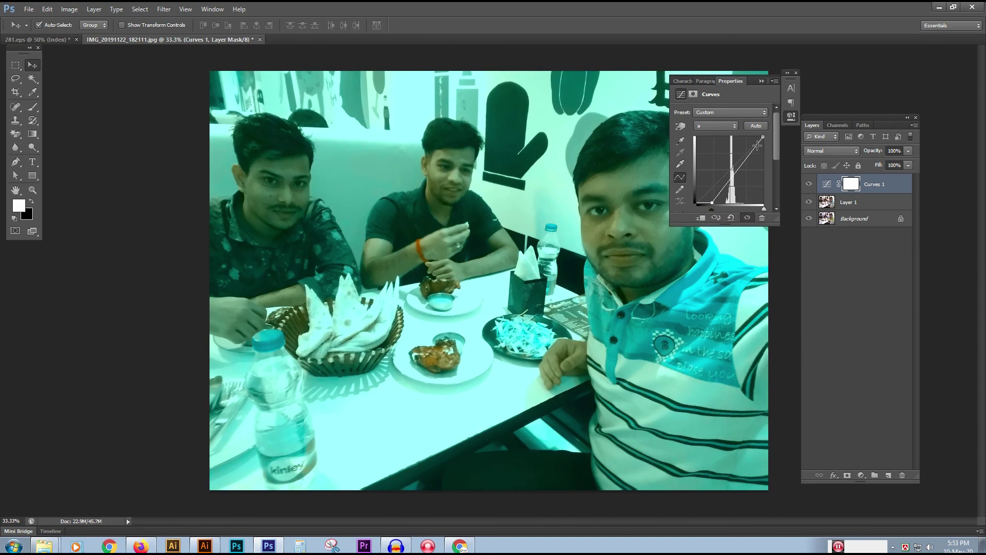
drag(764, 137, 752, 136)
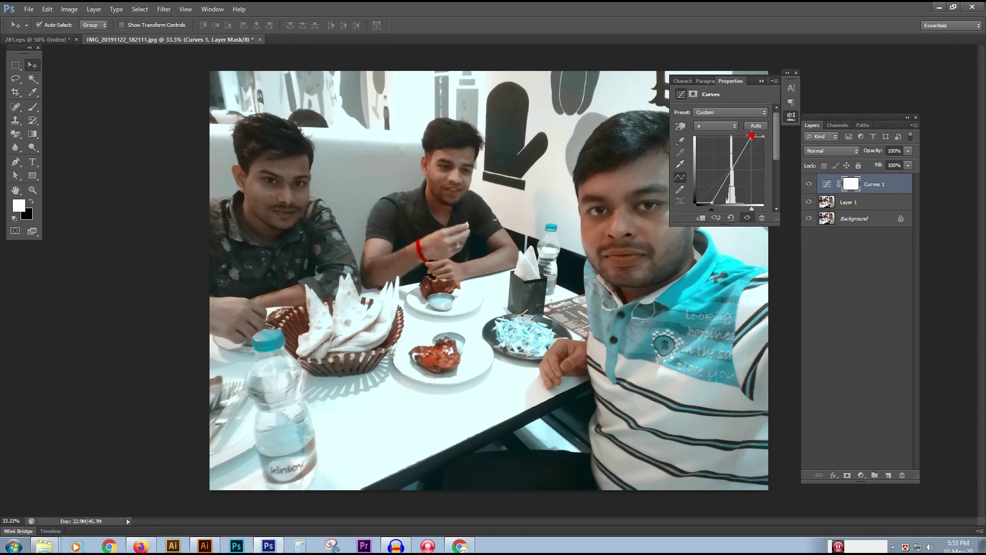
drag(752, 136, 752, 137)
Adjust the Lightness curve by trying a darker black point, restoring it, and slightly lowering the white endpoint
click(732, 126)
click(709, 135)
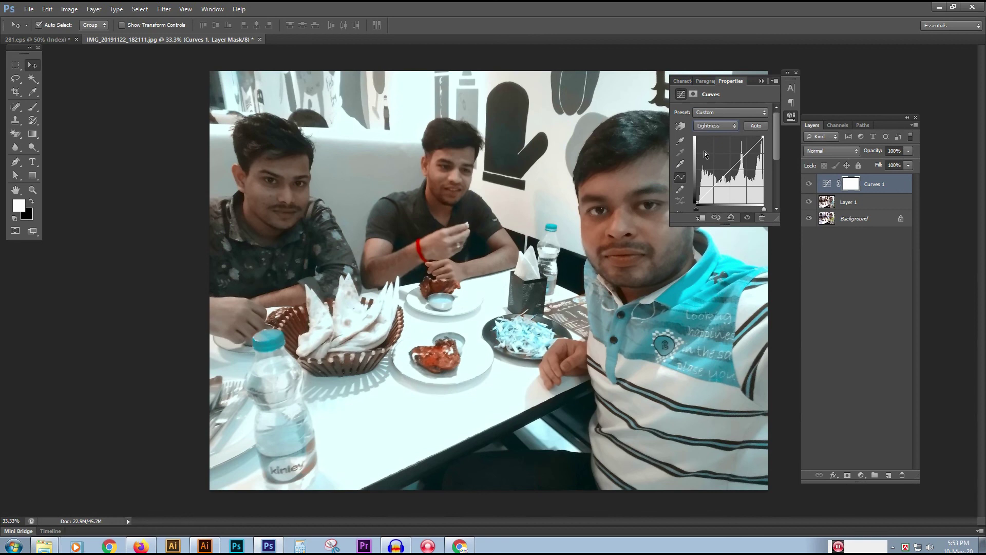
drag(698, 204, 703, 205)
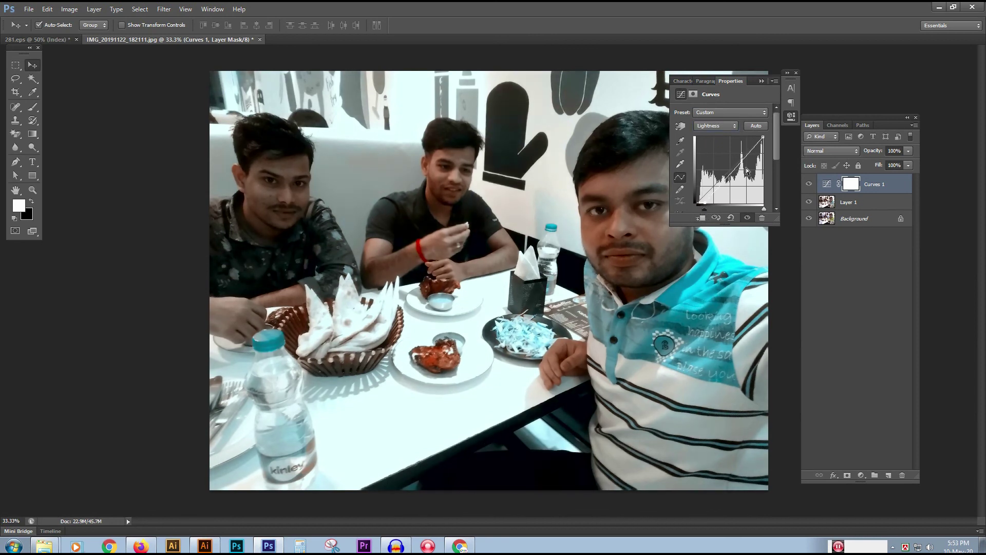
drag(763, 137, 763, 137)
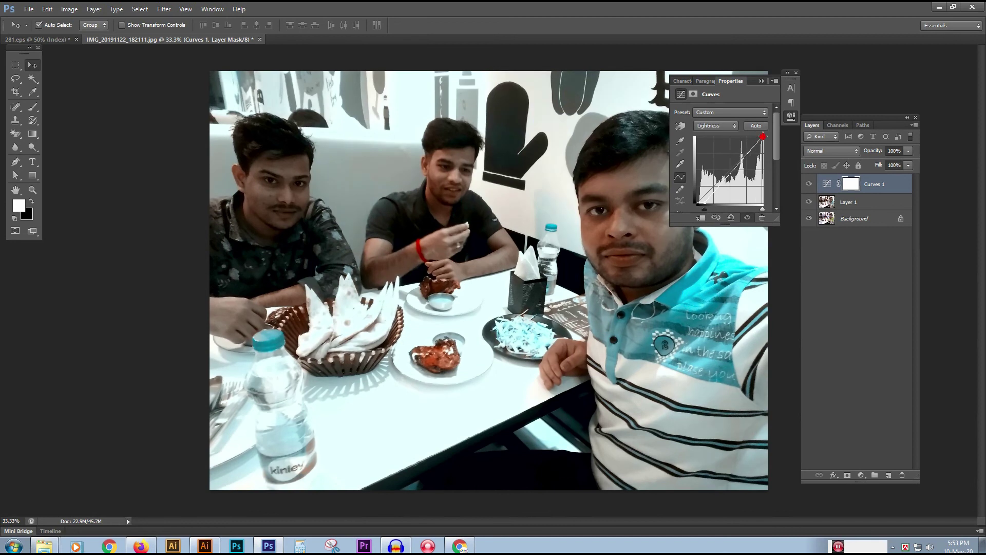
drag(703, 205, 695, 201)
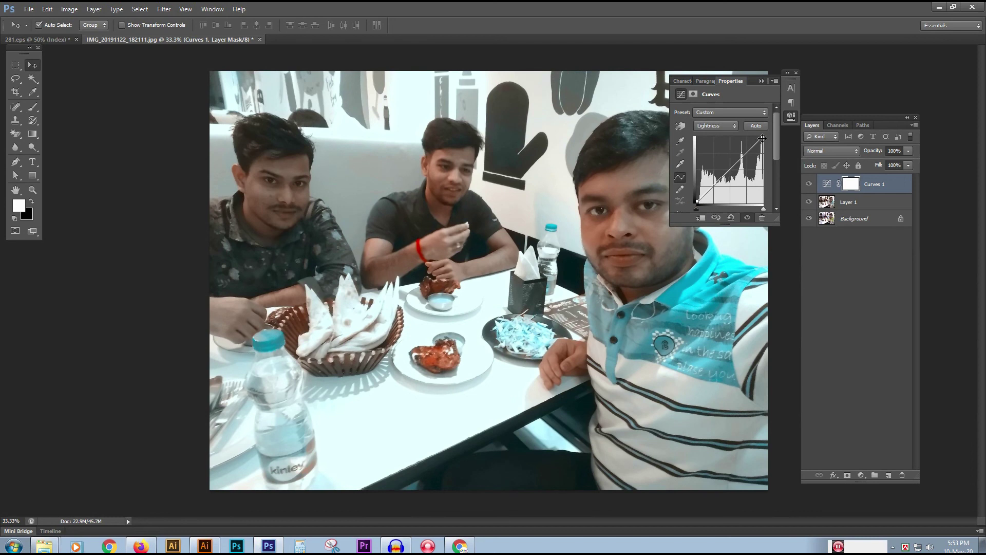
drag(762, 136, 763, 141)
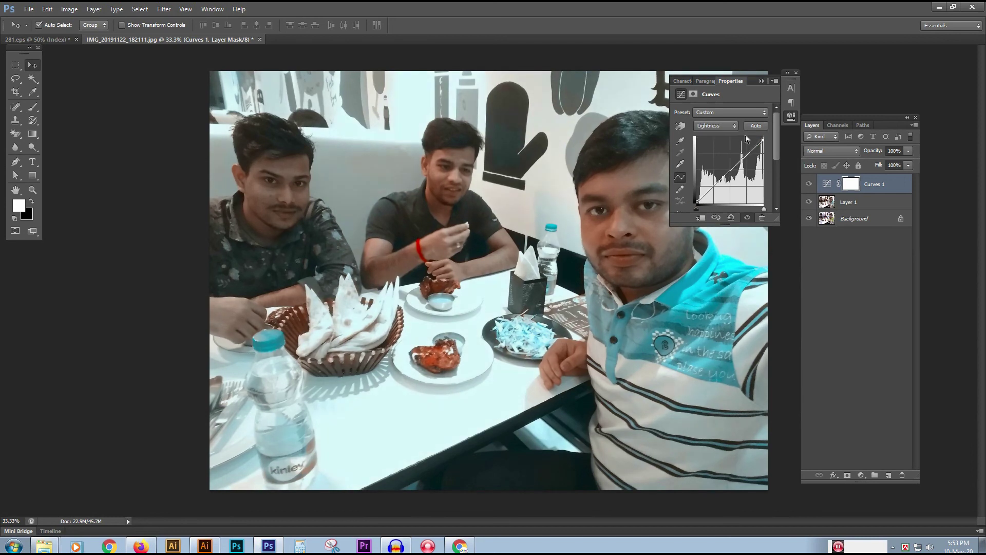
Increase the Lightness contrast by moving the curve's black and white input sliders inward
click(729, 113)
click(730, 113)
drag(697, 209, 699, 210)
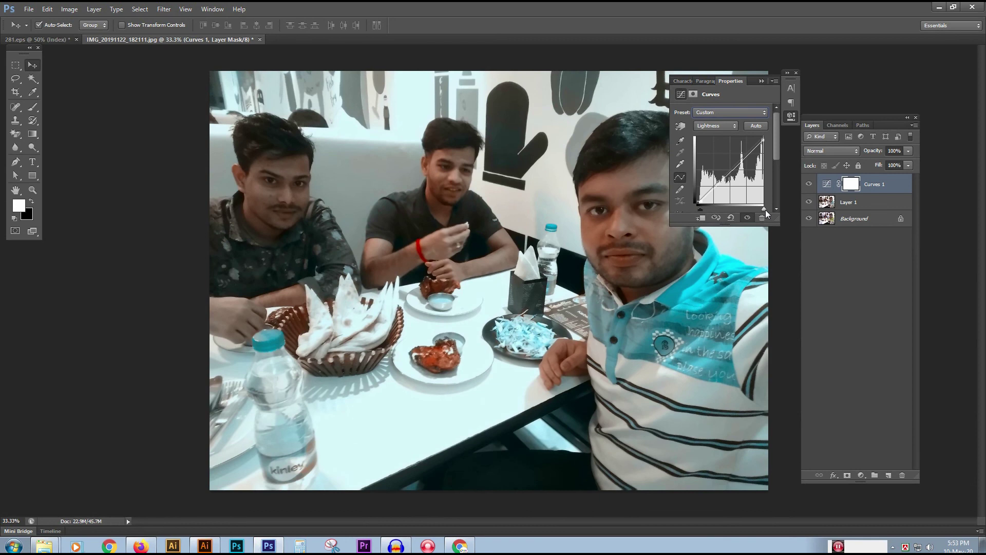
drag(764, 209, 706, 210)
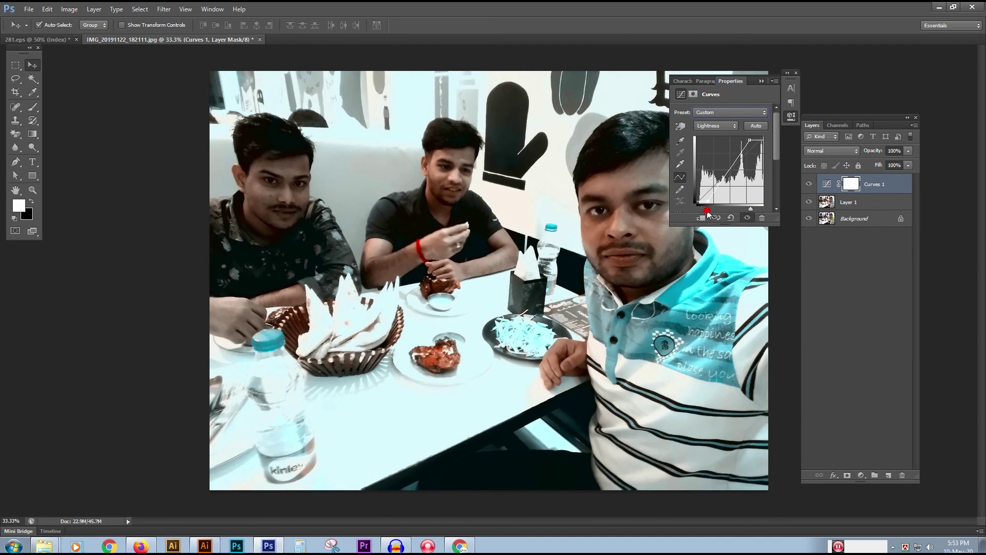
Fine-tune the a and b channel curves by tightening their input sliders, and collapse the Curves properties
click(722, 127)
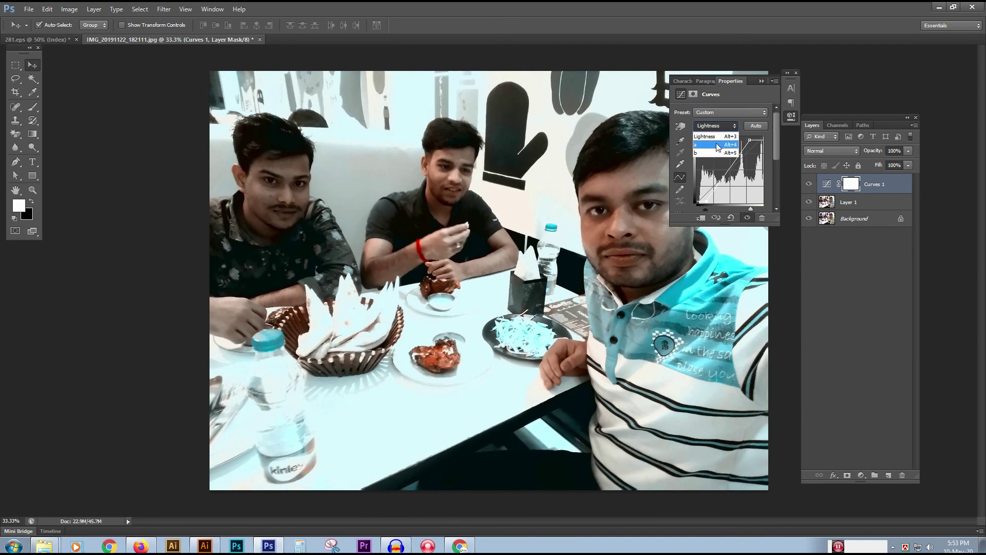
click(717, 141)
drag(712, 210, 748, 211)
click(733, 128)
click(717, 153)
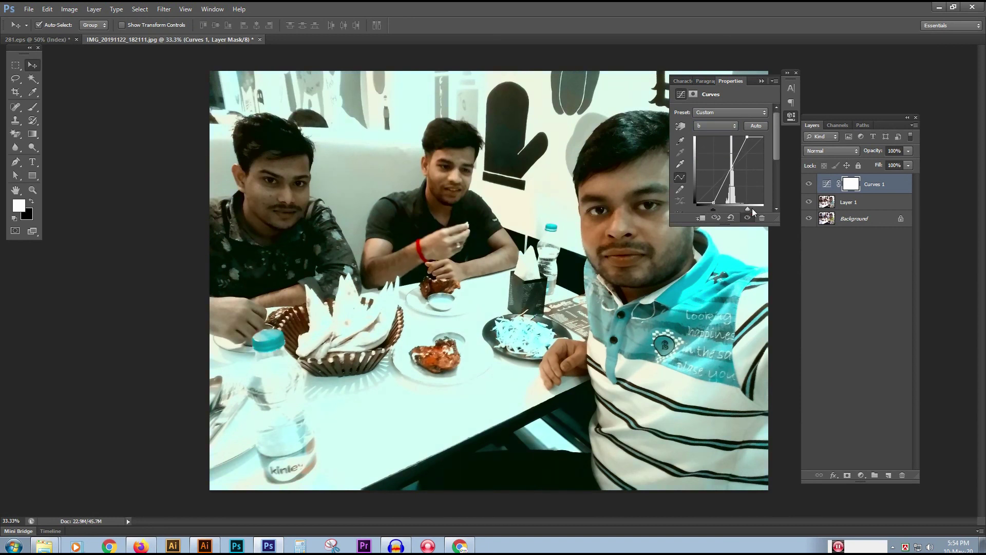
click(761, 80)
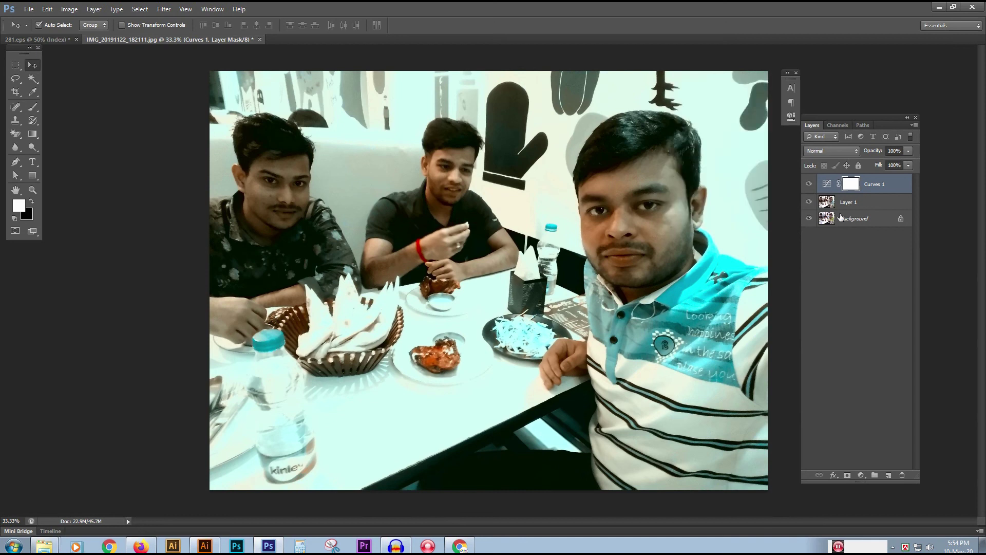
Compare the Curves adjustment over the recolored Layer 1 and over the Background by repeatedly hiding and showing Layer 1
click(810, 203)
click(810, 203)
click(810, 203)
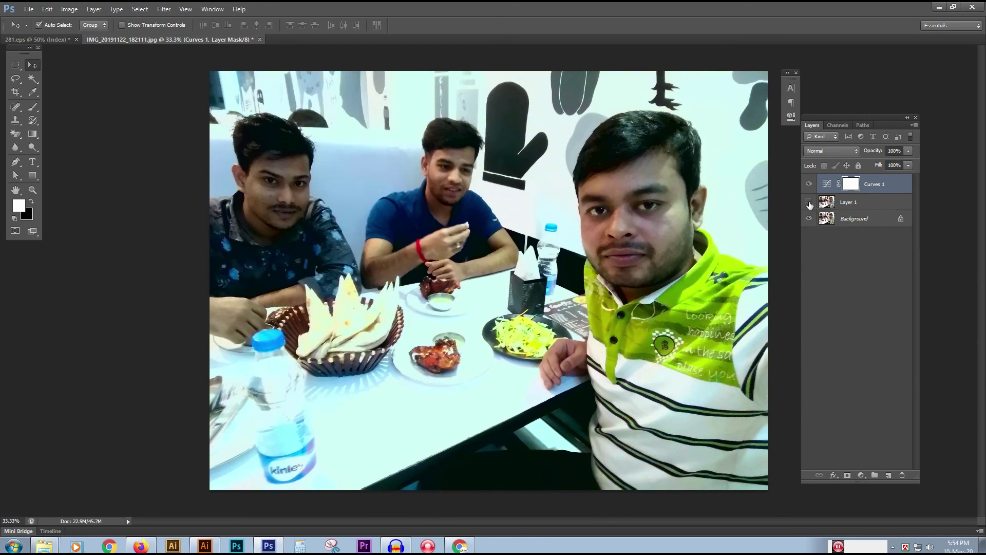
click(810, 203)
click(810, 203)
click(810, 202)
click(810, 203)
click(810, 203)
Compare the original Background, the recolored Layer 1 and the Curves 1 result by switching both upper layers off and on
click(810, 184)
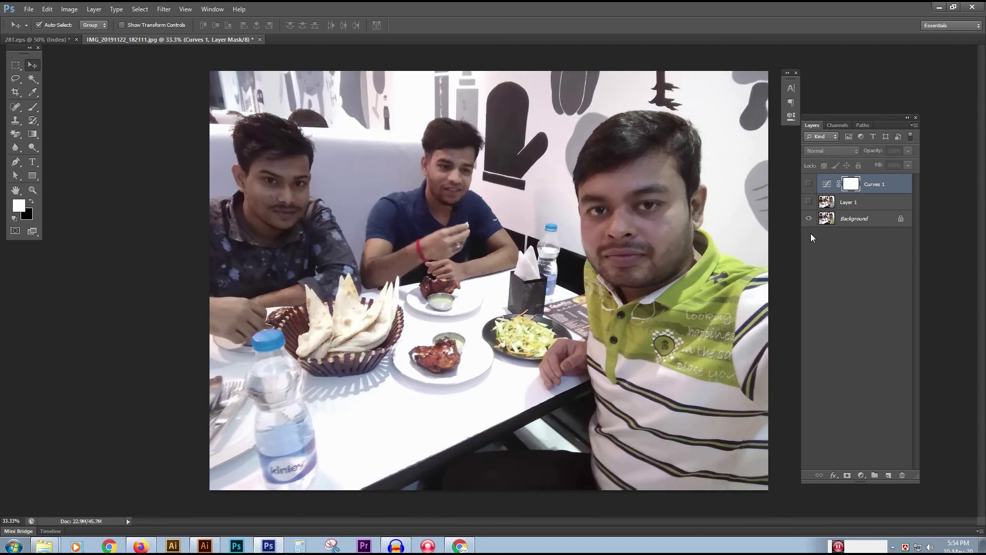
click(810, 202)
click(810, 184)
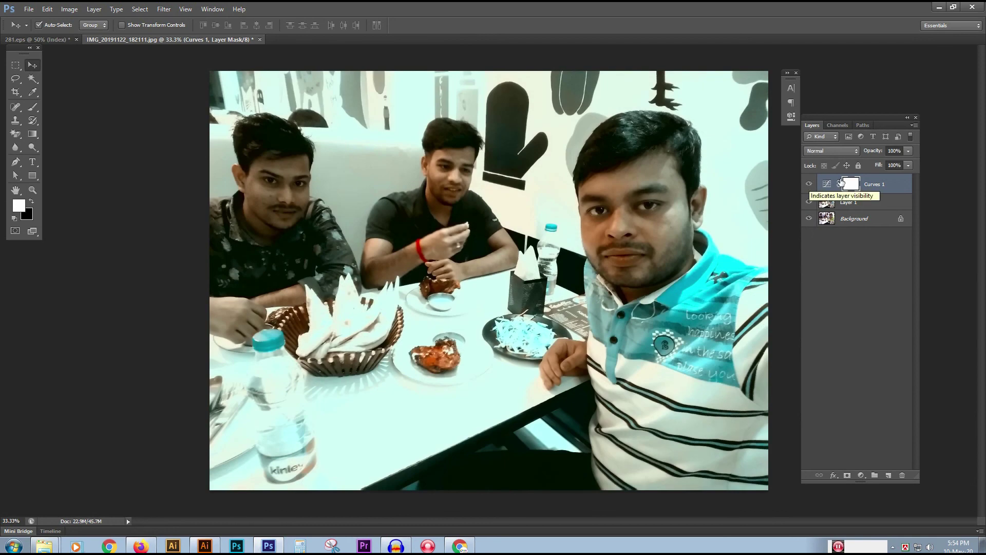
click(809, 184)
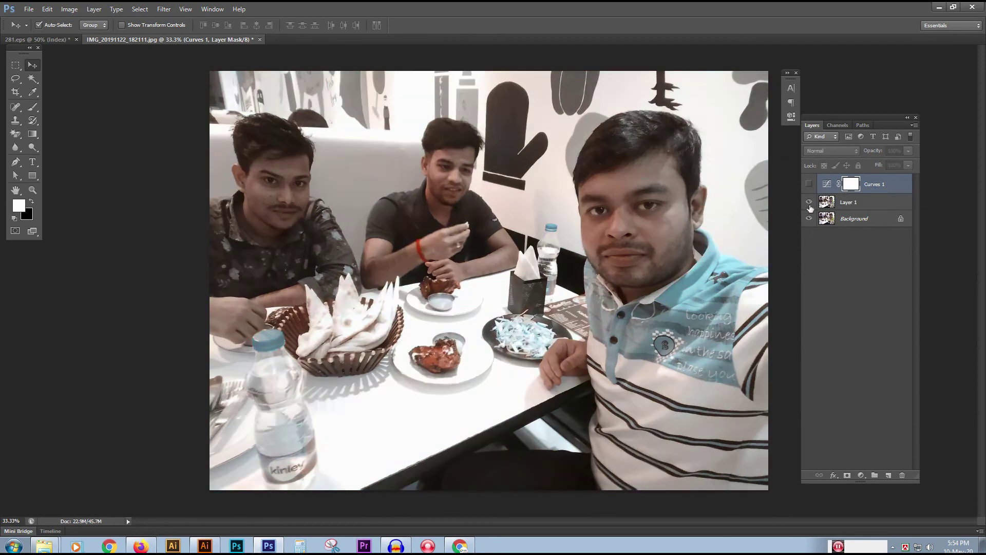
click(810, 201)
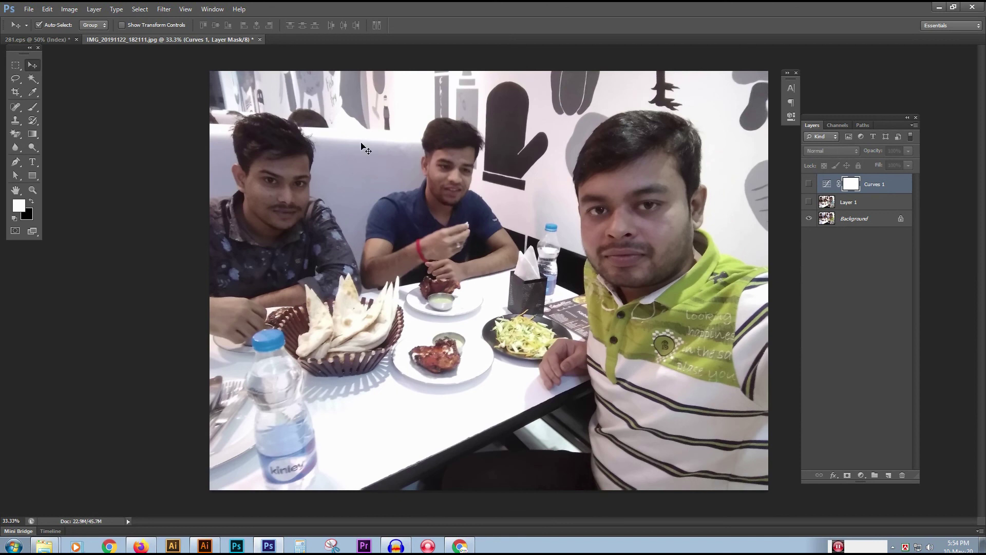
click(810, 202)
click(810, 184)
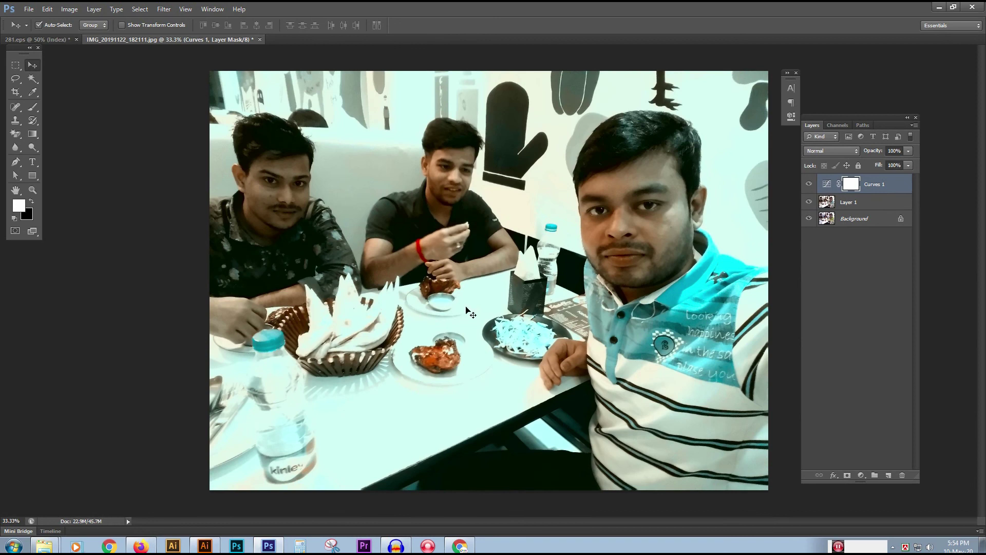
click(810, 184)
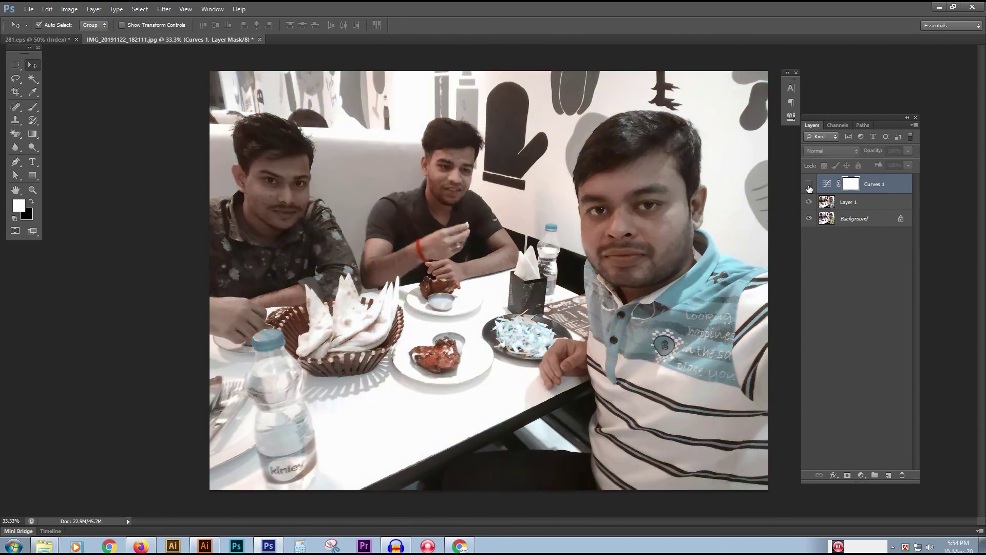
click(810, 202)
click(810, 202)
click(809, 184)
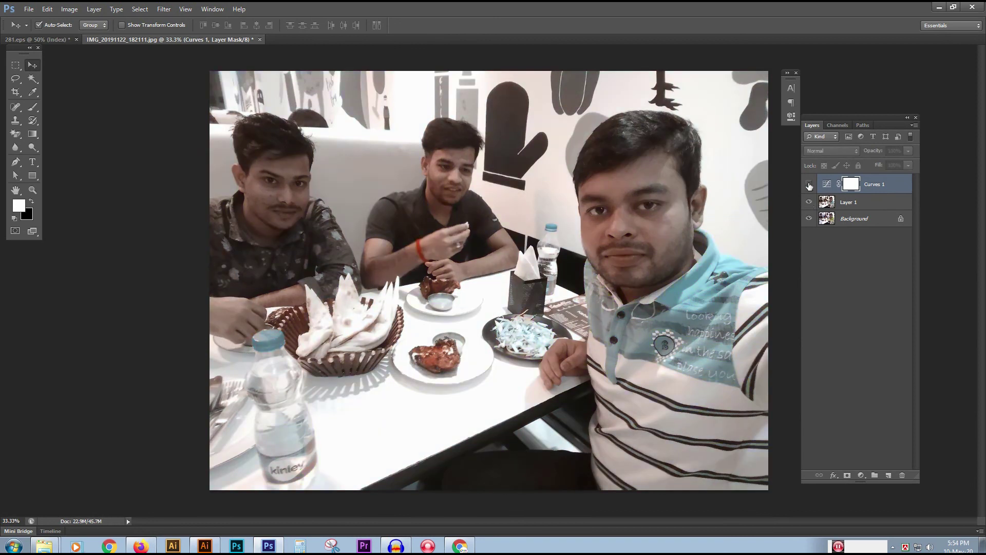